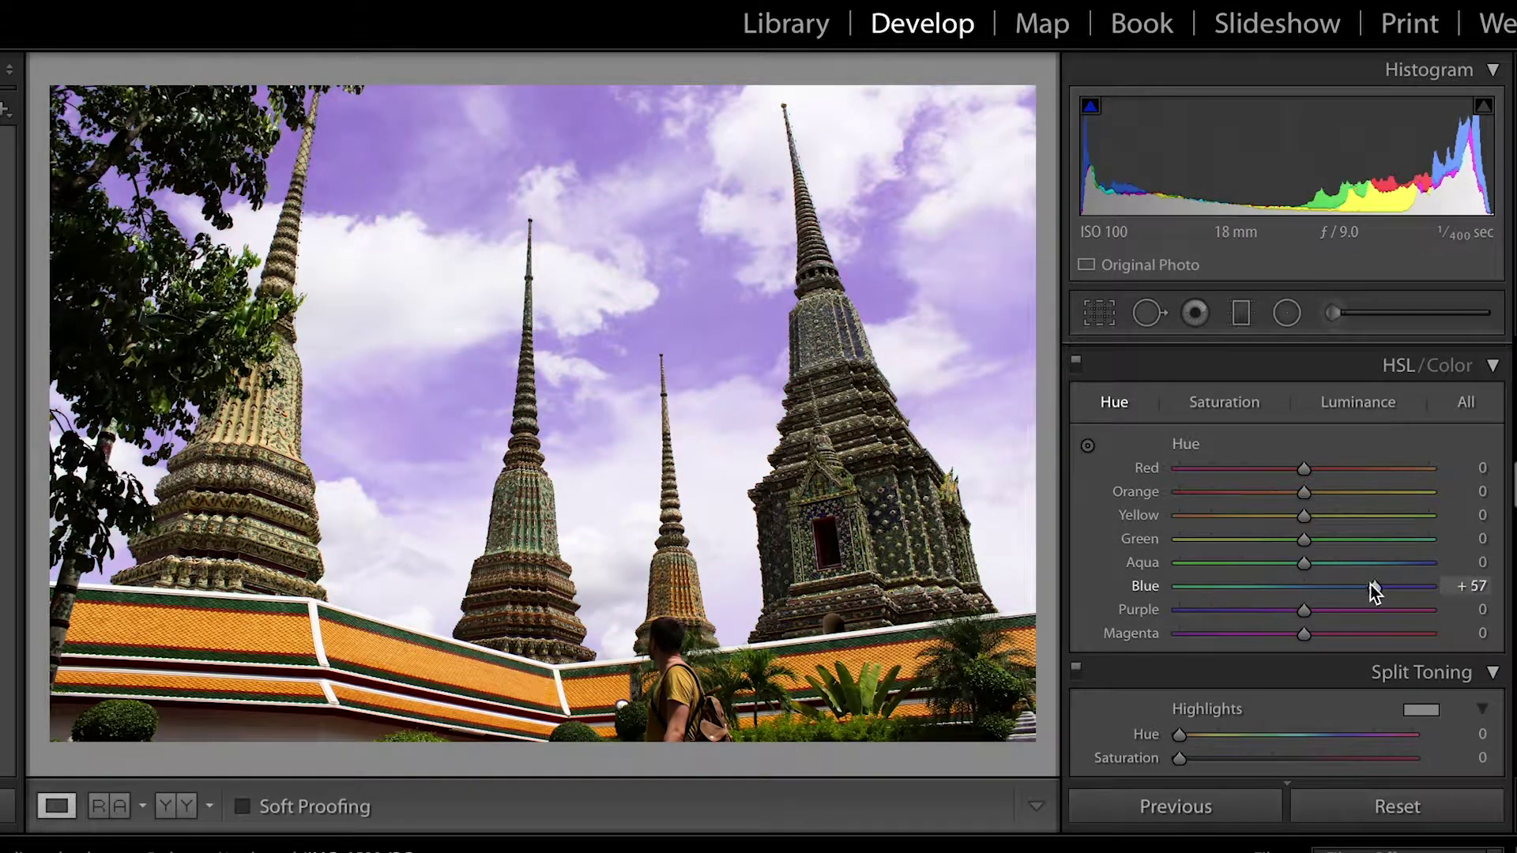
Step: Try raising the Blue saturation of the sky to about +45 and reset it to 0
click(1224, 401)
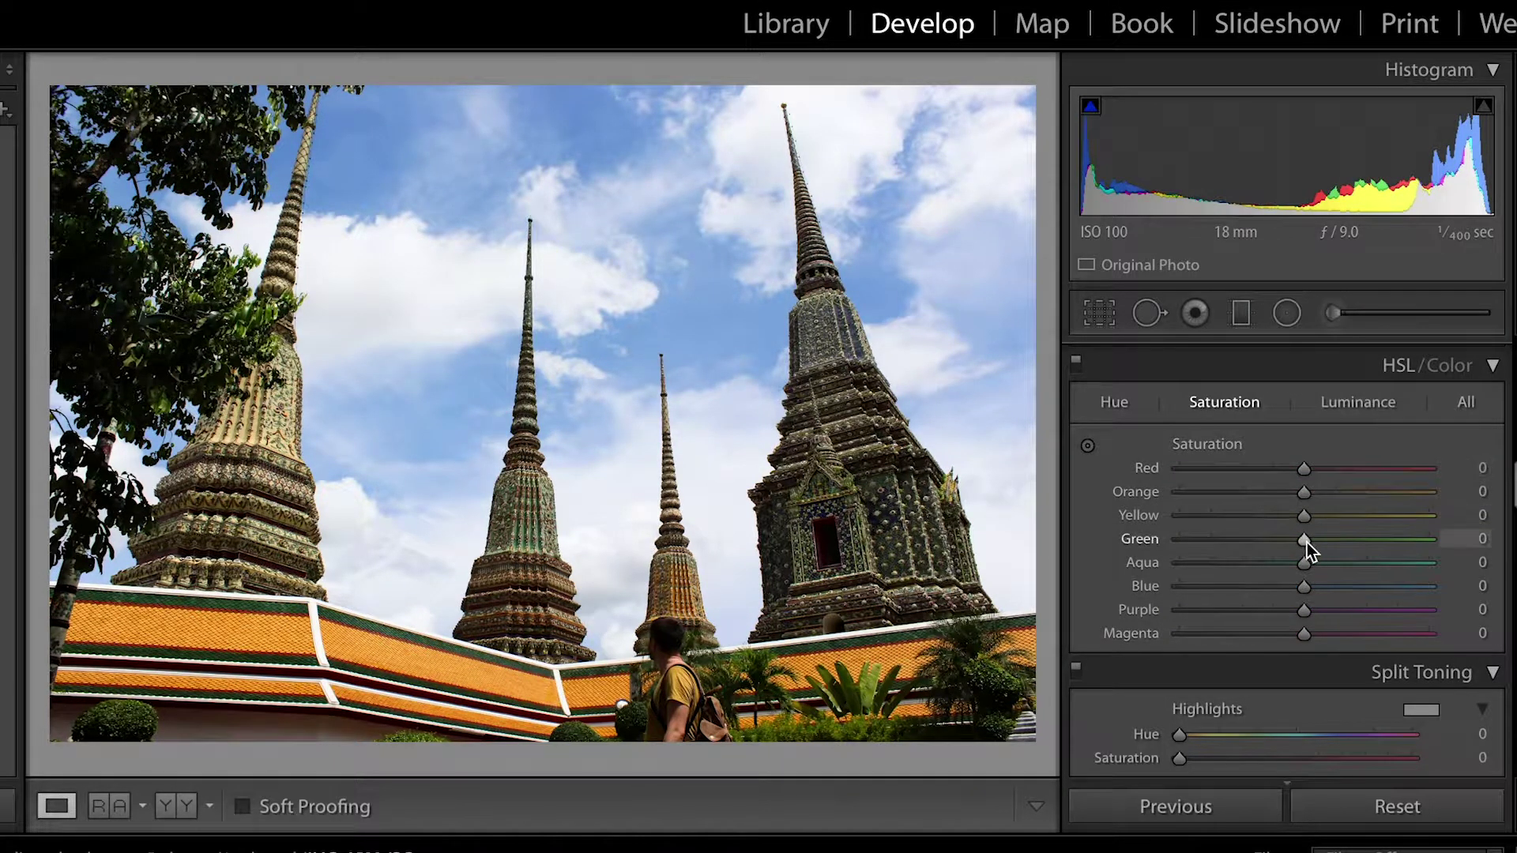
drag(1234, 588, 1330, 589)
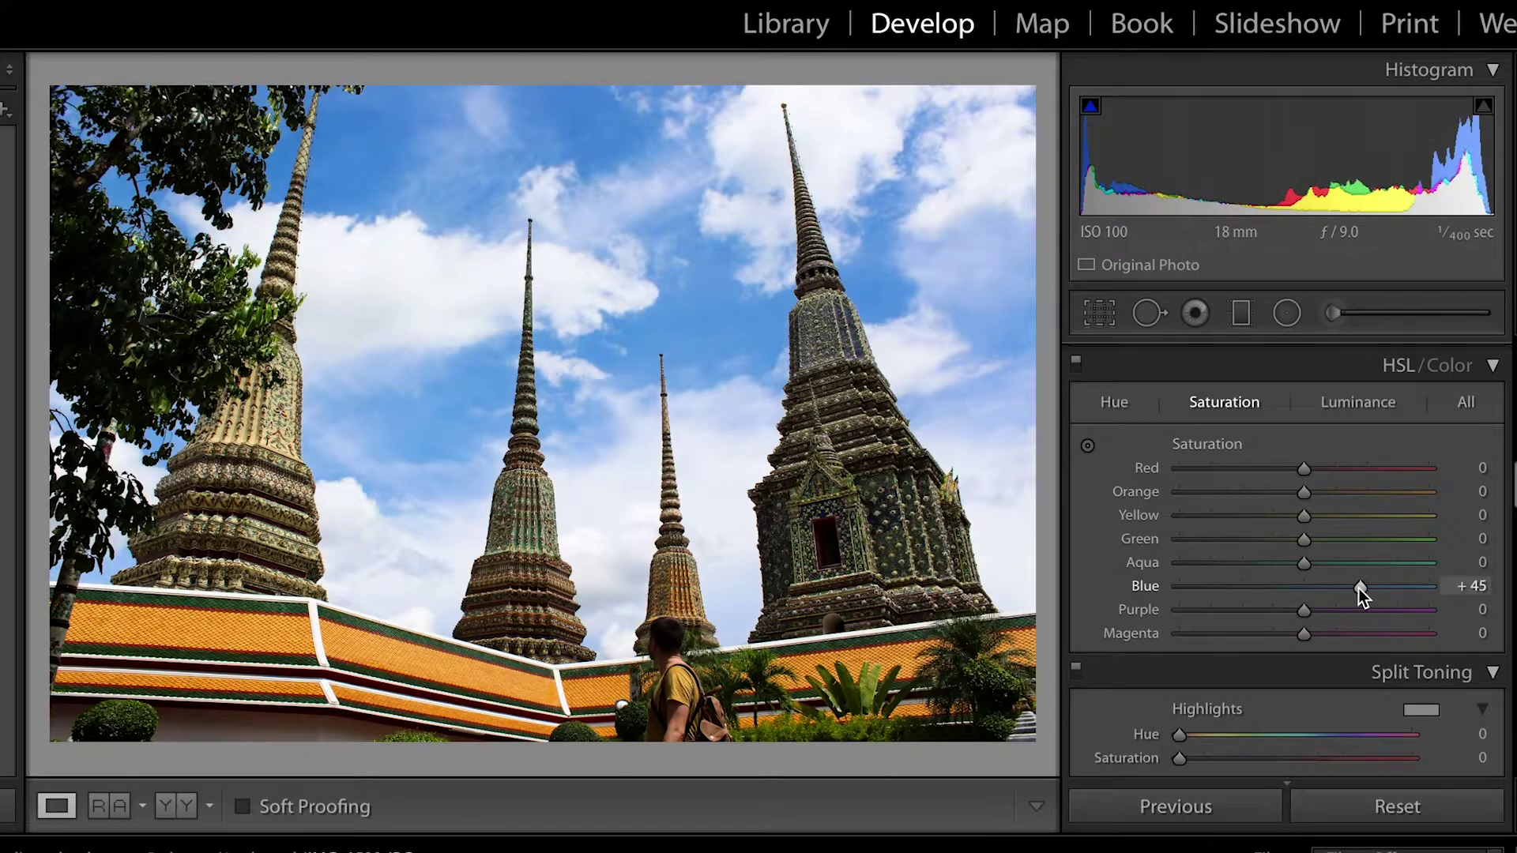
drag(1362, 589, 1304, 542)
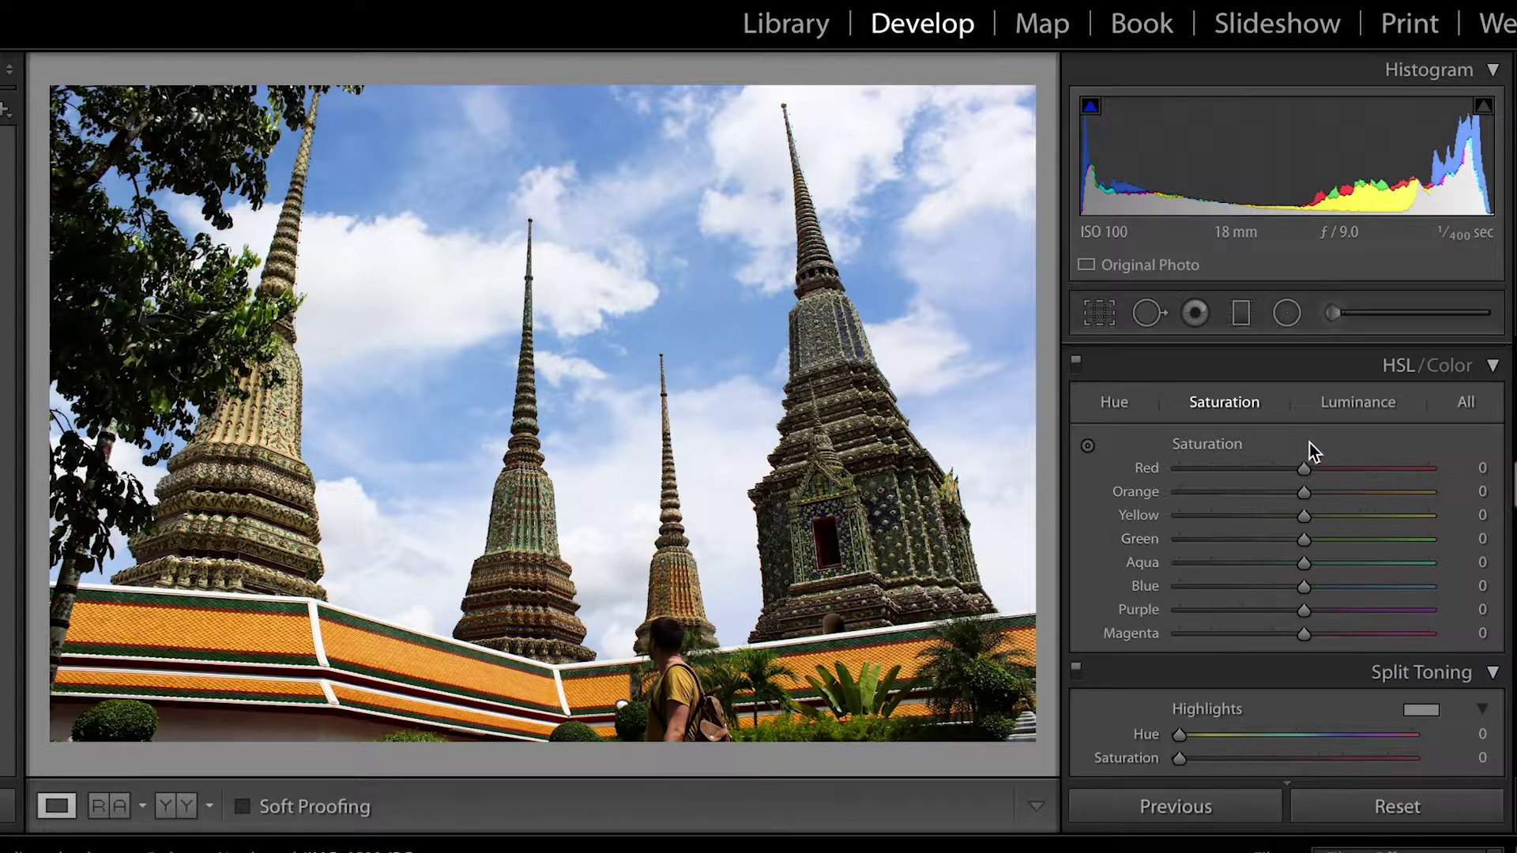
Step: Try darkening the sky with Blue luminance down to about −76 and return it to 0
click(1339, 405)
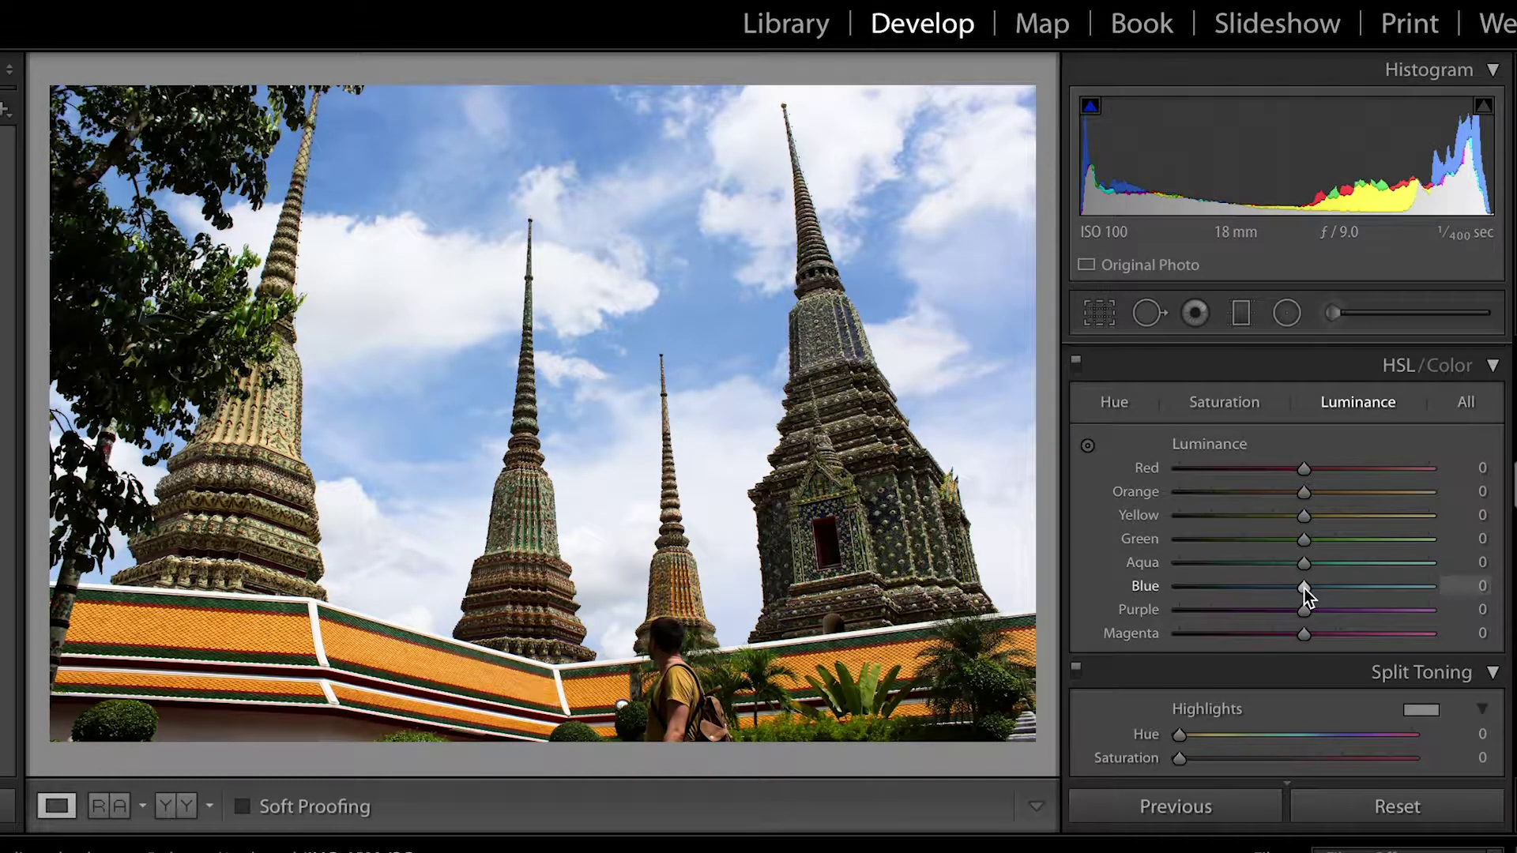
drag(1305, 589, 1234, 590)
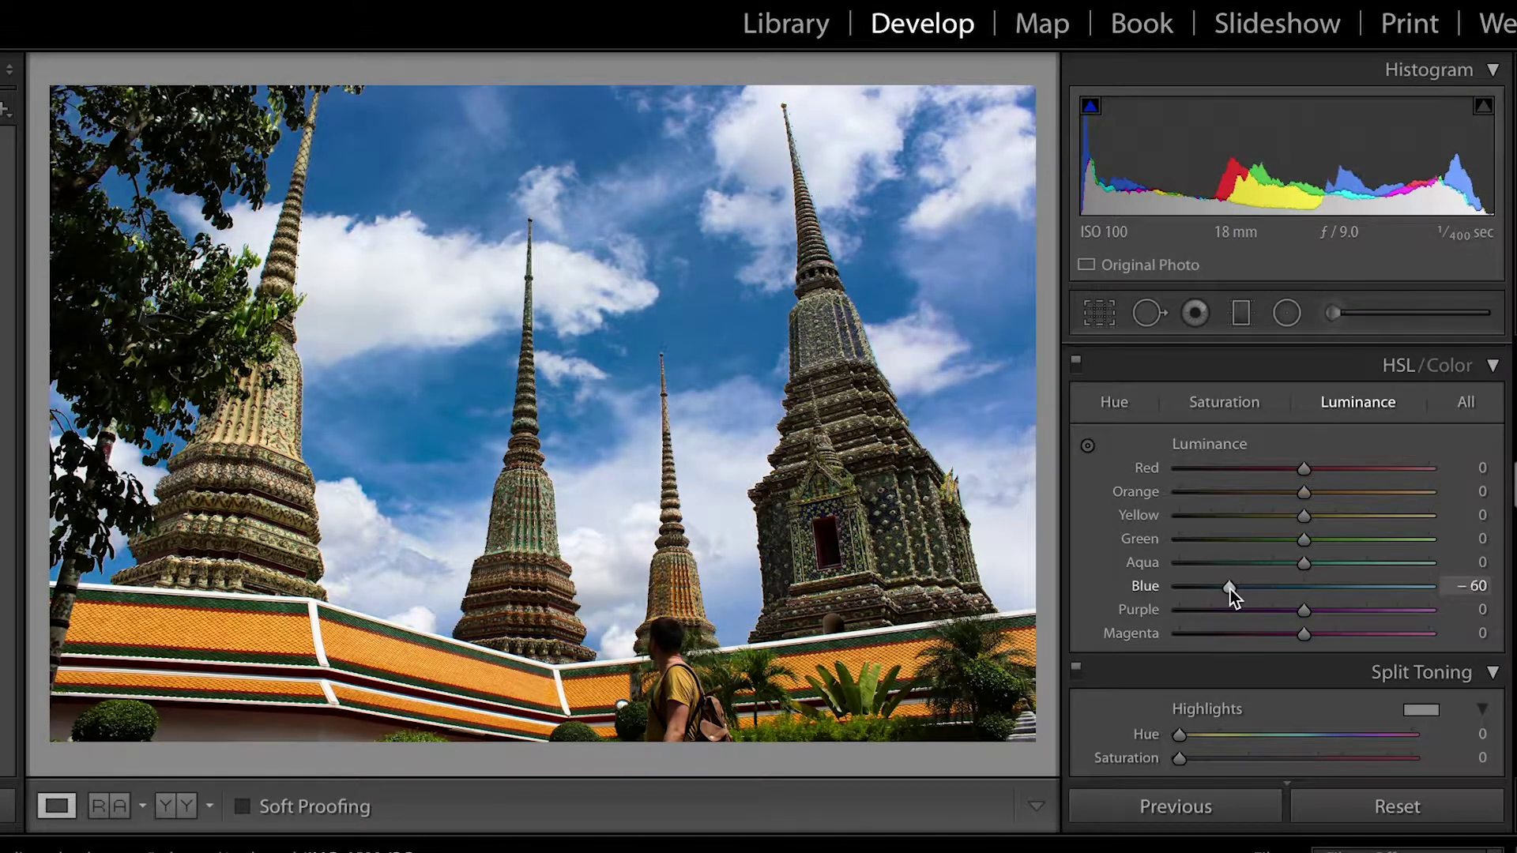
drag(1224, 596, 1217, 596)
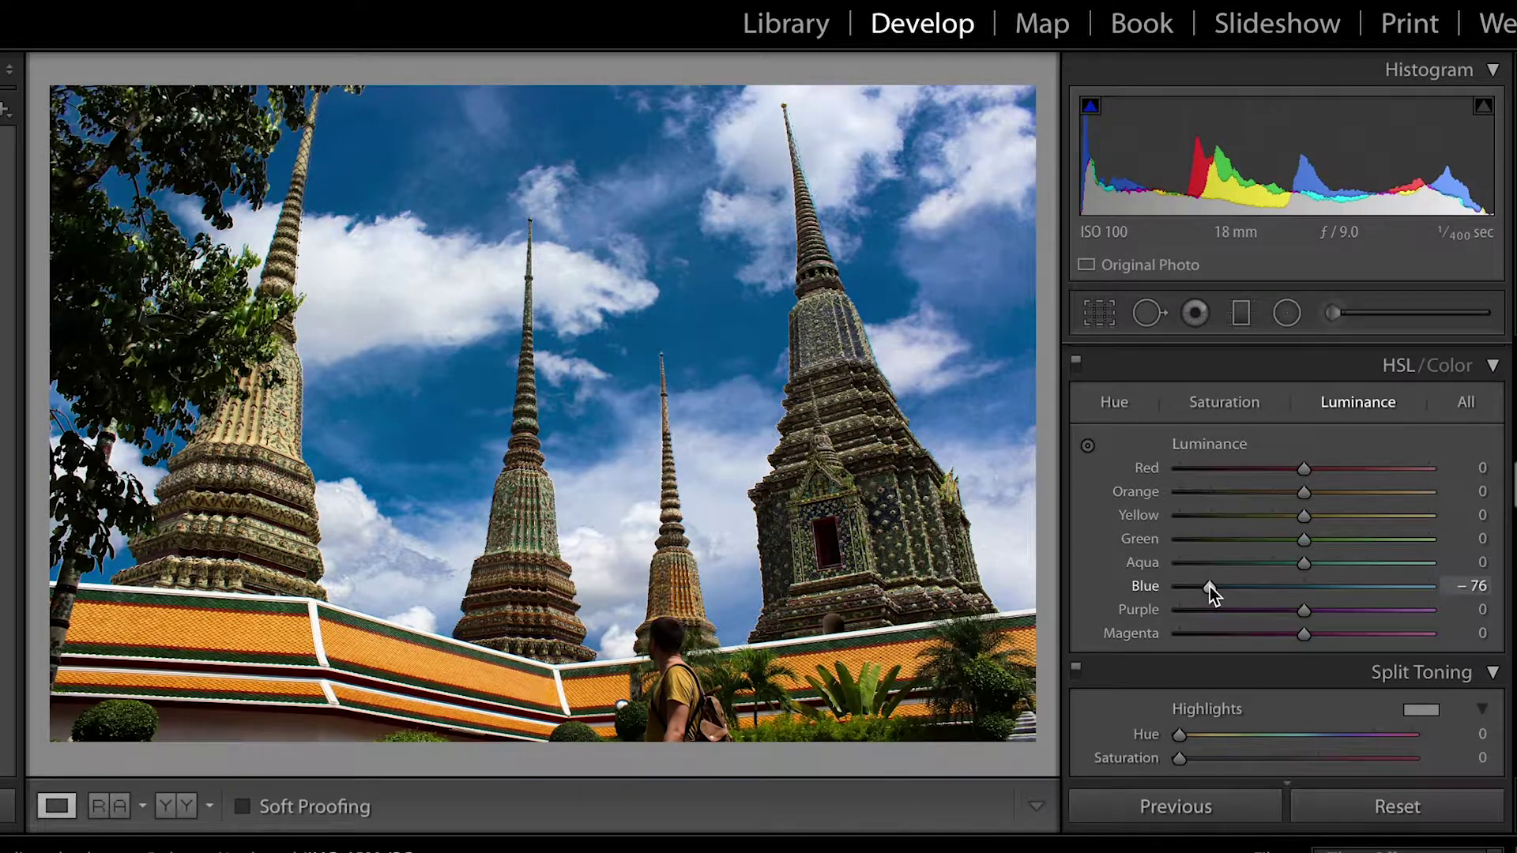
drag(1214, 587, 1266, 586)
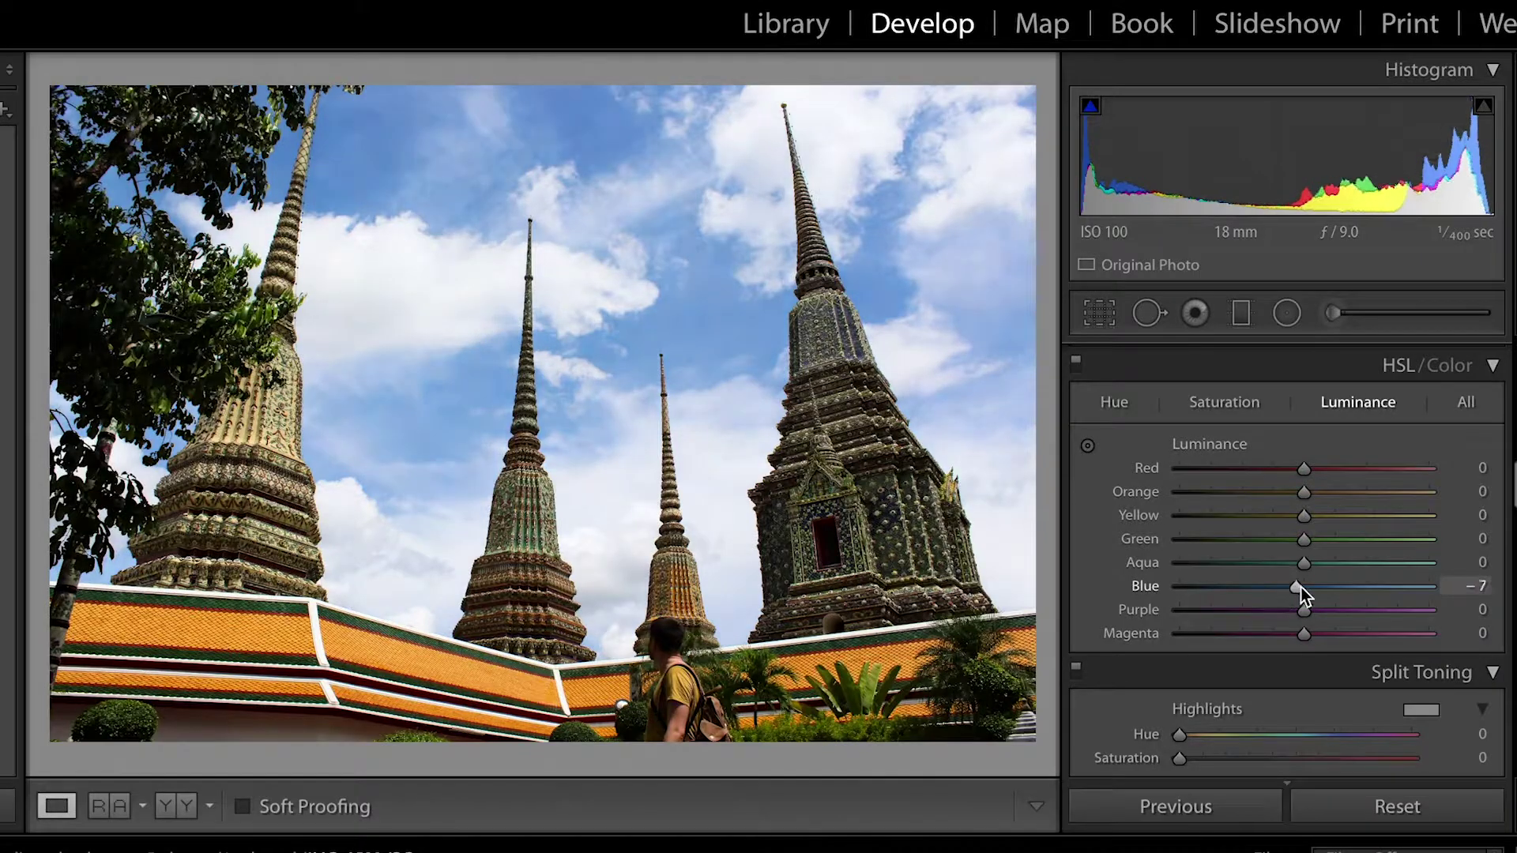
mouse_move(1300, 586)
mouse_down()
mouse_move(1406, 586)
mouse_move(1303, 586)
mouse_up()
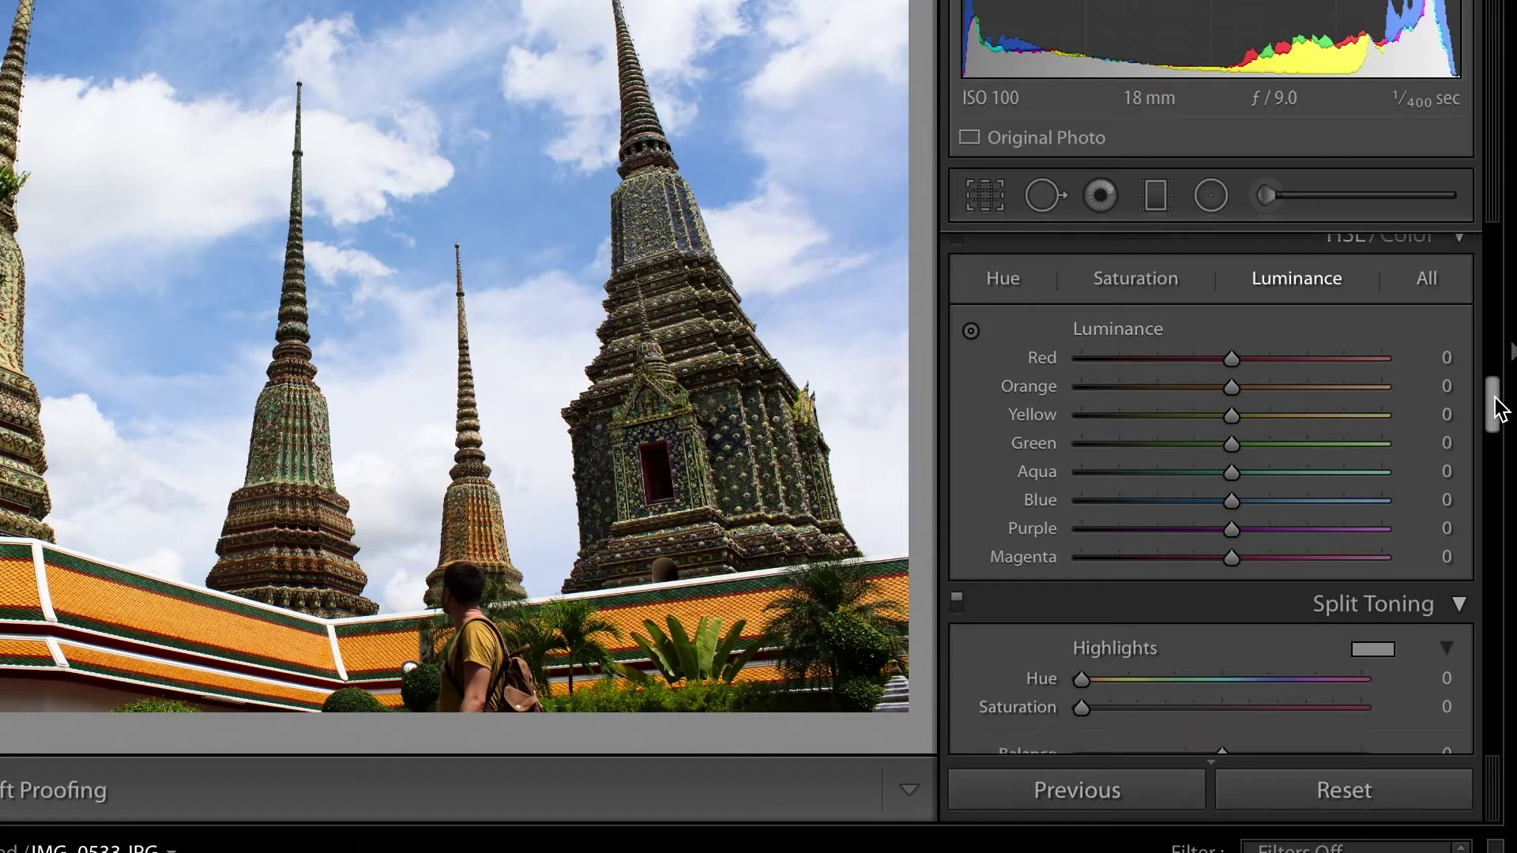
Step: Try the Split Toning highlights hue and shadows saturation, returning both to 0
drag(1493, 390, 1501, 437)
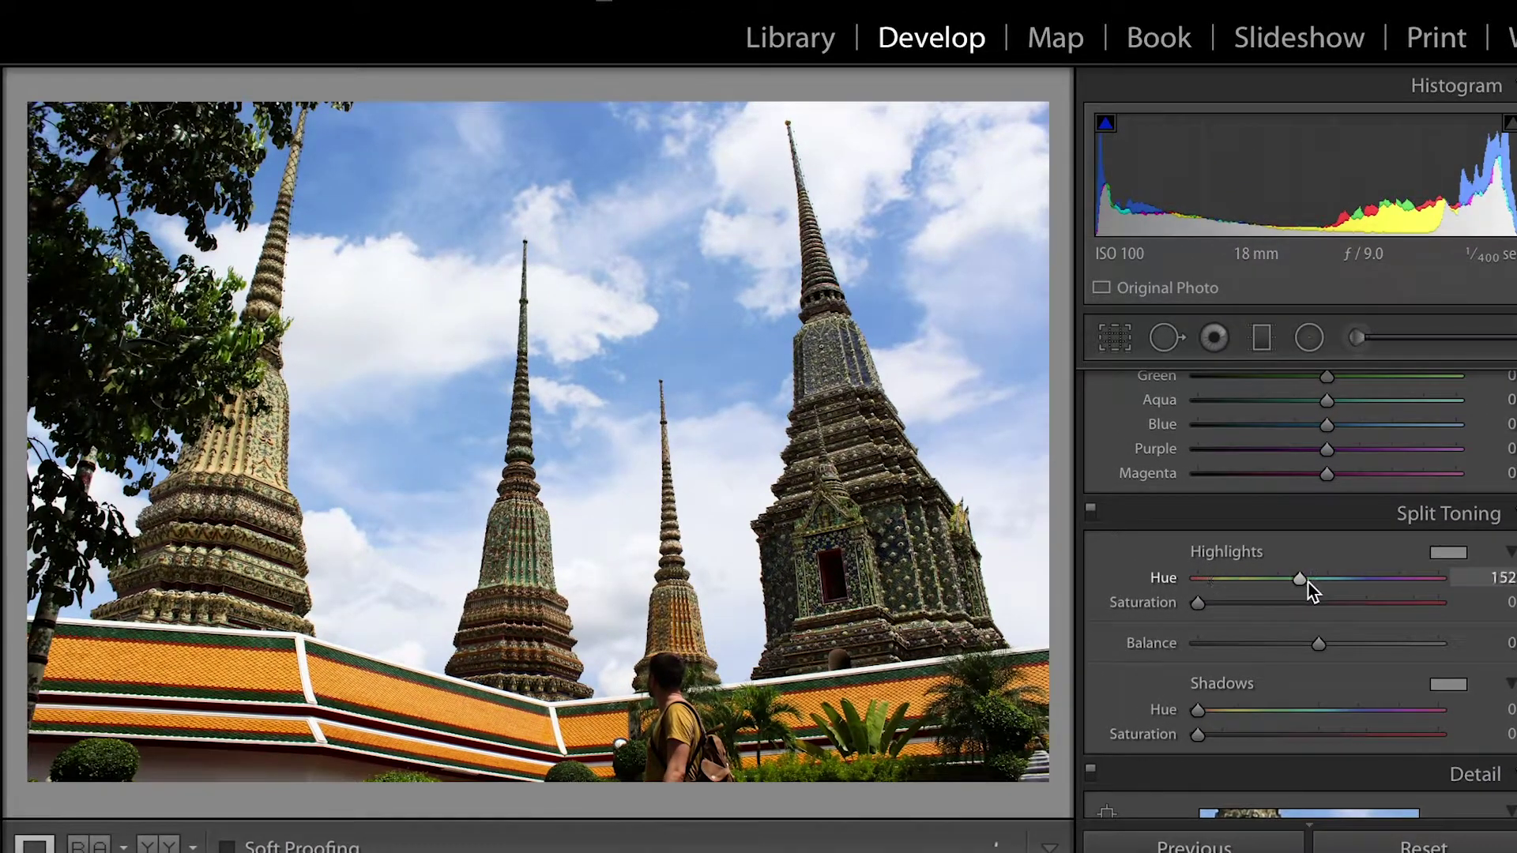
mouse_move(1199, 594)
mouse_down()
mouse_move(1231, 605)
mouse_move(1189, 609)
mouse_move(1194, 590)
mouse_up()
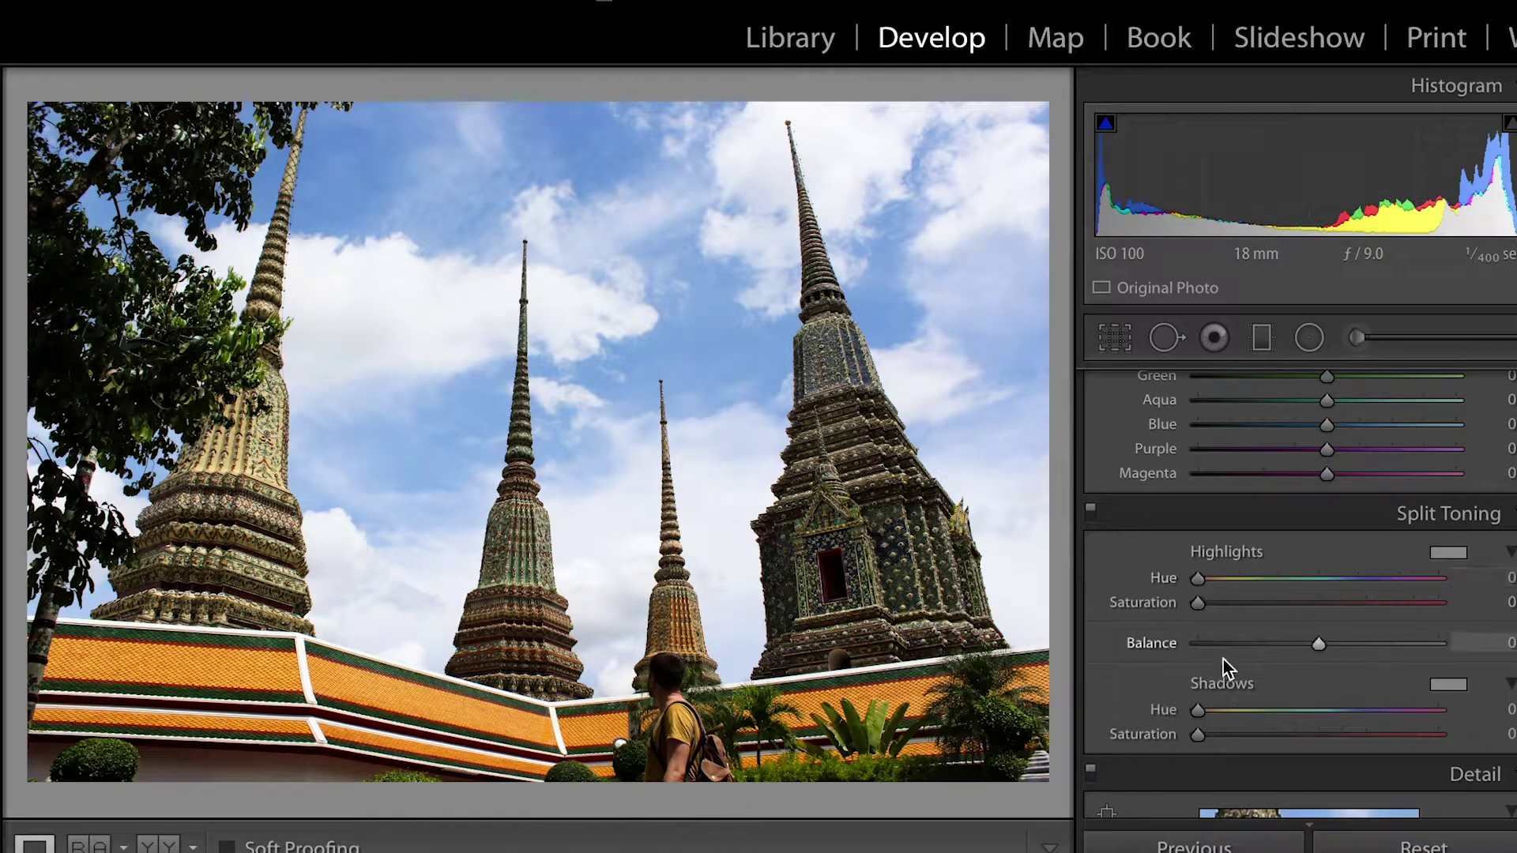
mouse_move(1201, 736)
mouse_down()
mouse_move(1306, 736)
mouse_move(1256, 743)
mouse_move(1246, 708)
mouse_move(1186, 727)
mouse_up()
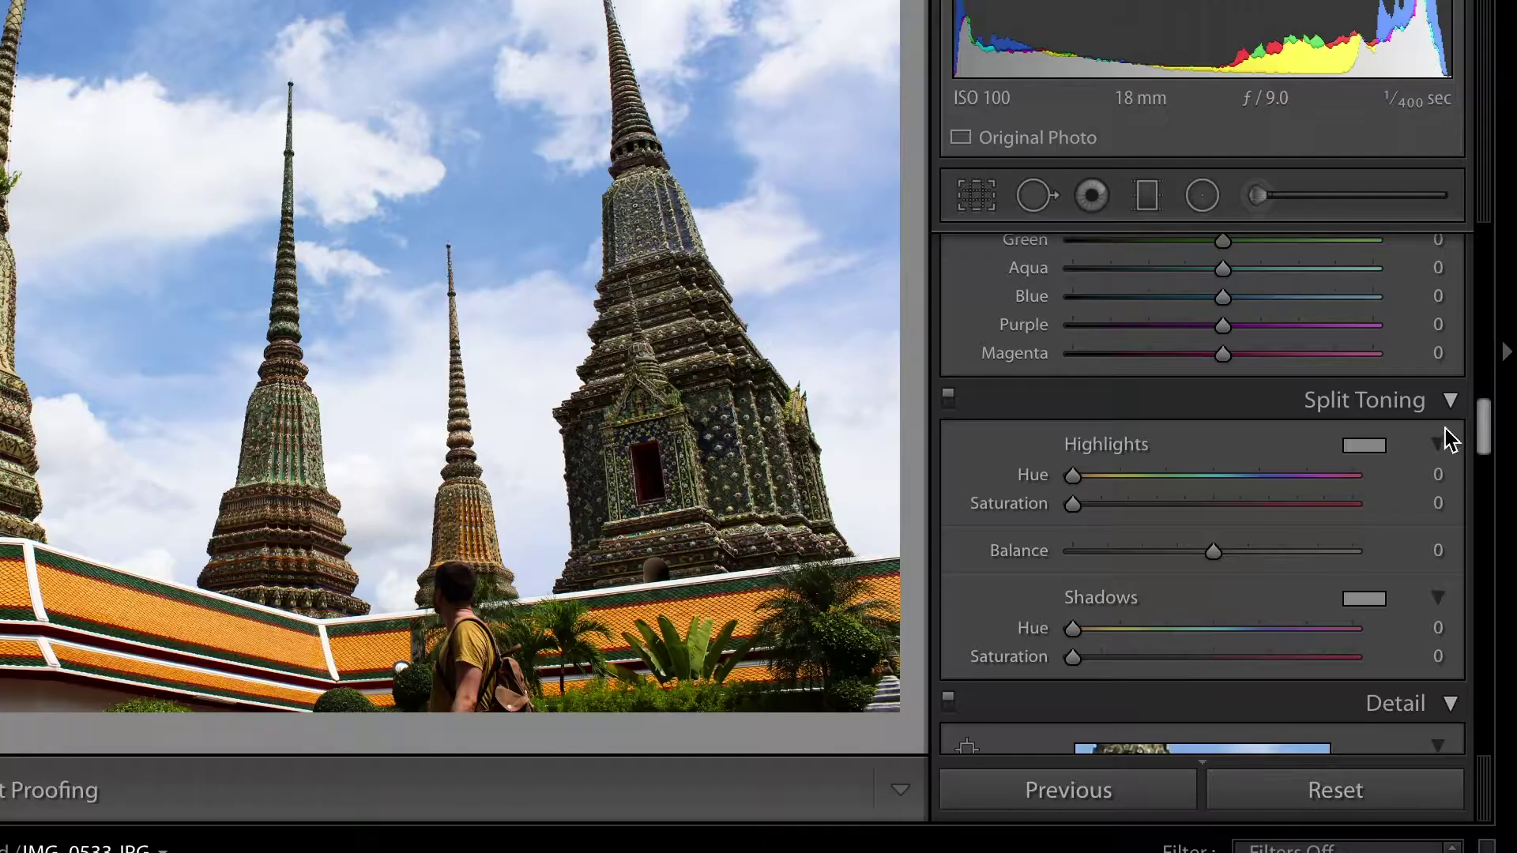
Step: Try sharpening the tallest spire at 1:1 magnification with Amount 52 and Radius 1.3, adjusting Detail and Masking as well
drag(1487, 446, 1493, 497)
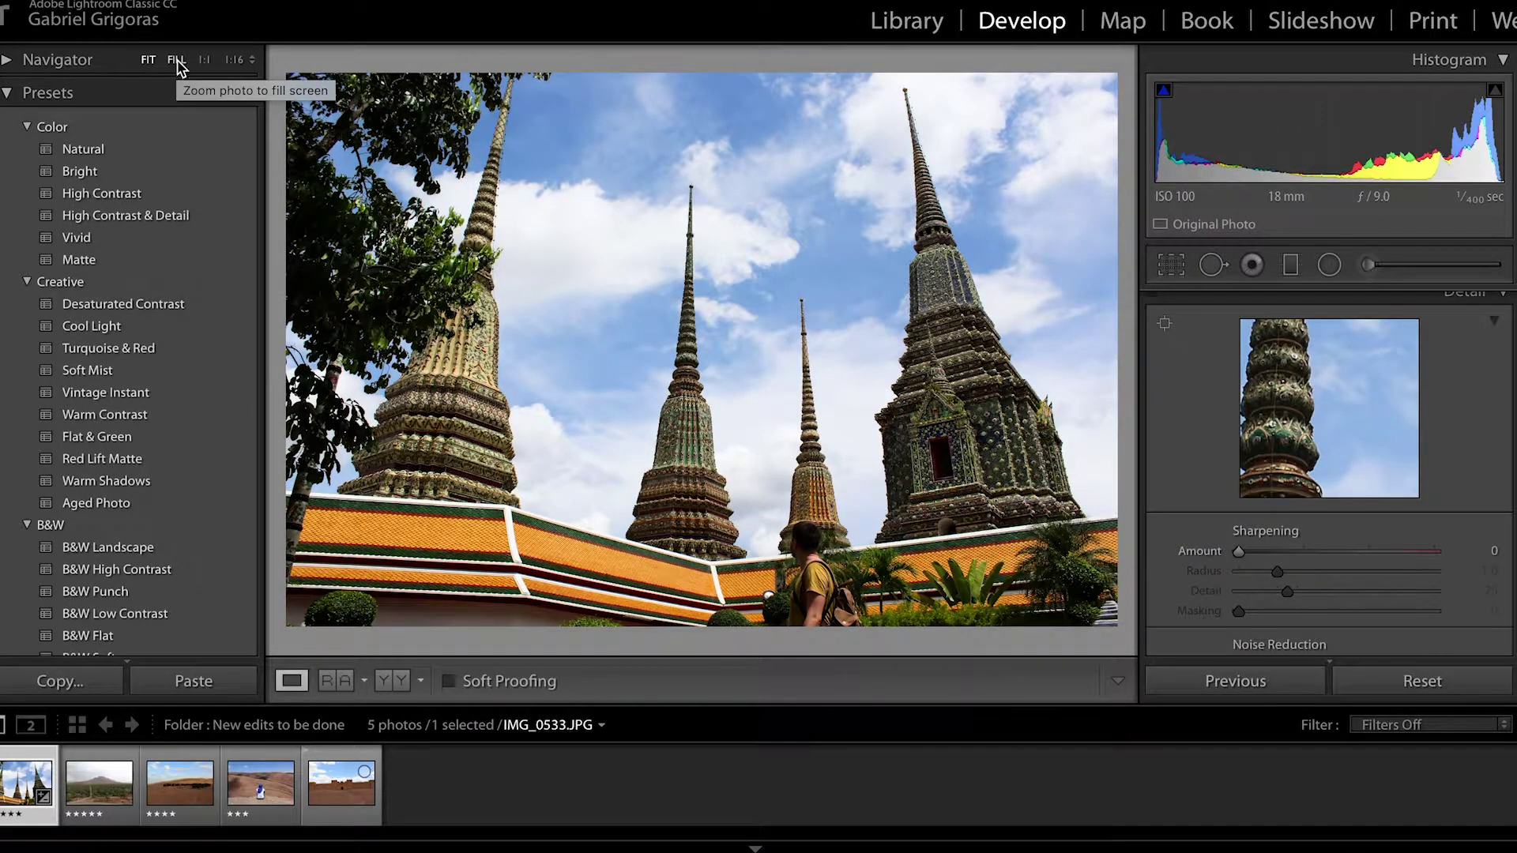
click(204, 61)
drag(757, 241, 816, 501)
drag(786, 276, 786, 321)
drag(790, 119, 793, 291)
drag(822, 79, 835, 417)
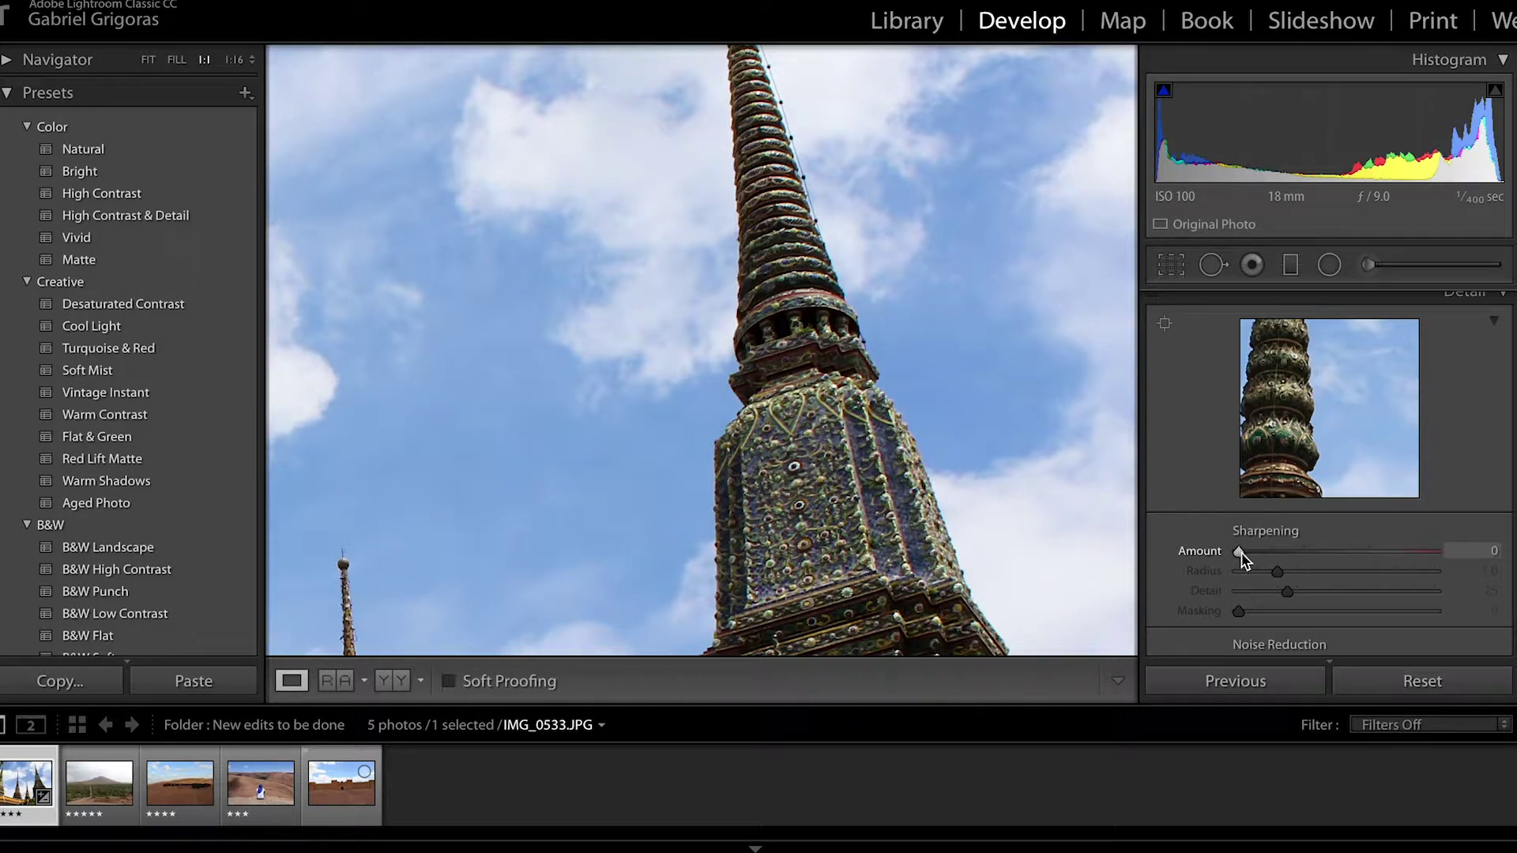
drag(1243, 557, 1512, 583)
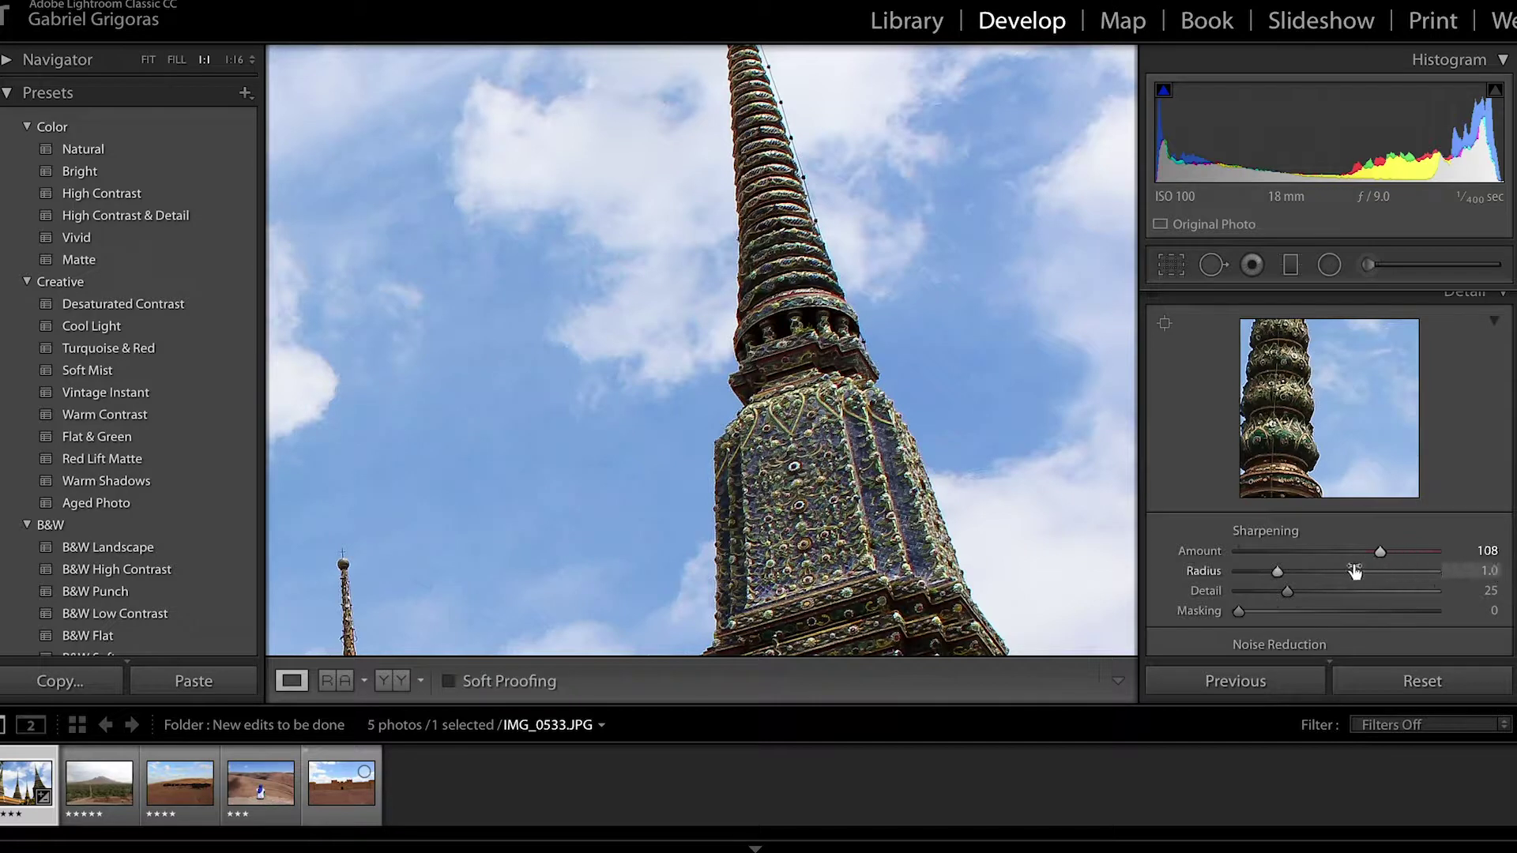
drag(1264, 577, 1353, 575)
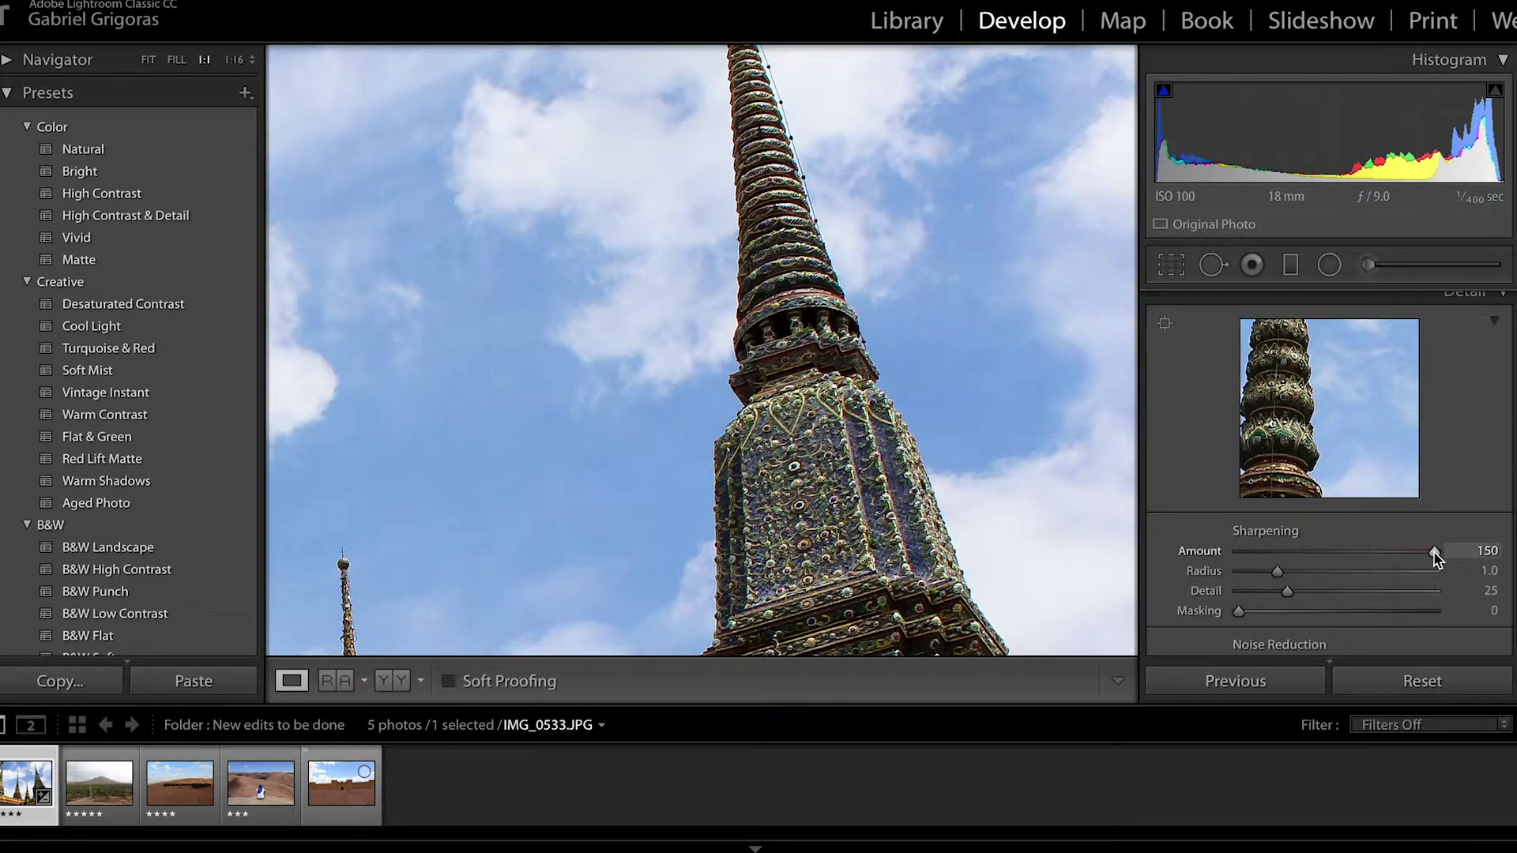
drag(1312, 557, 1389, 584)
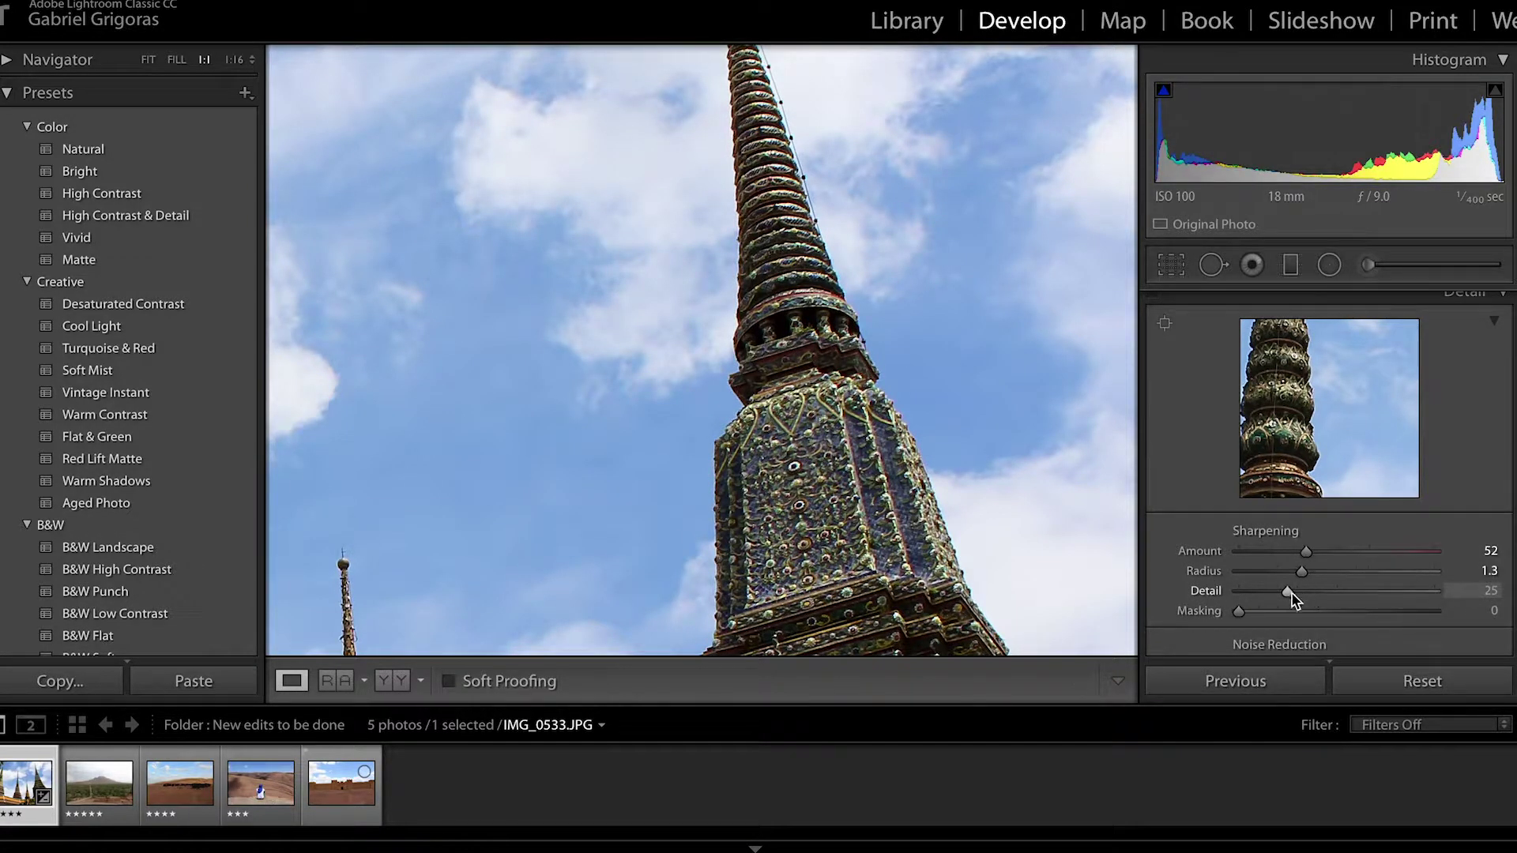
drag(1239, 612, 1291, 624)
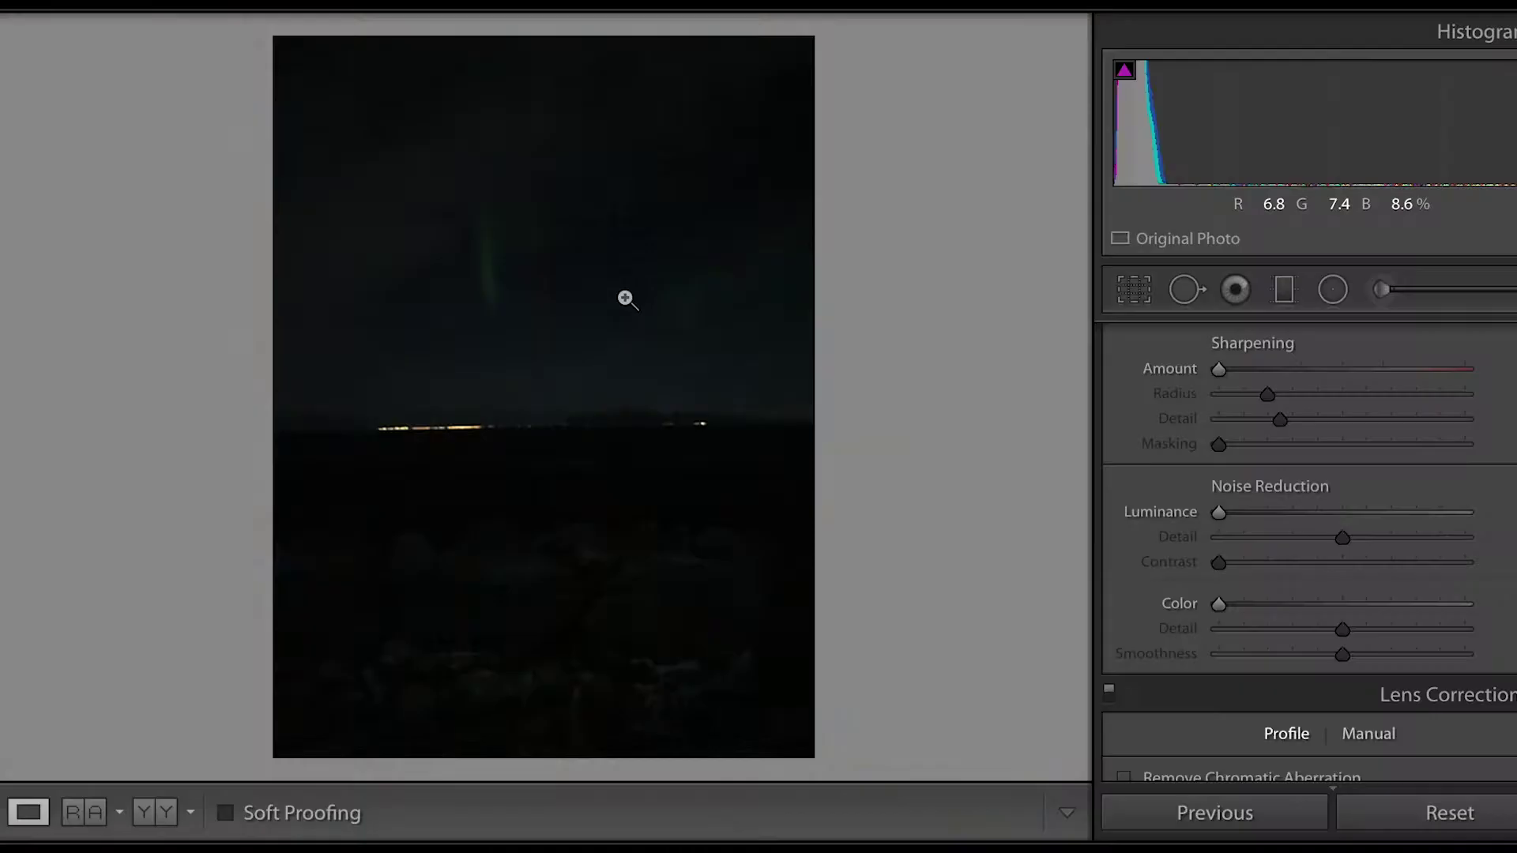
Step: Raise the Luminance noise reduction on the dark night-sky photo while viewing the green aurora streak up close
click(542, 258)
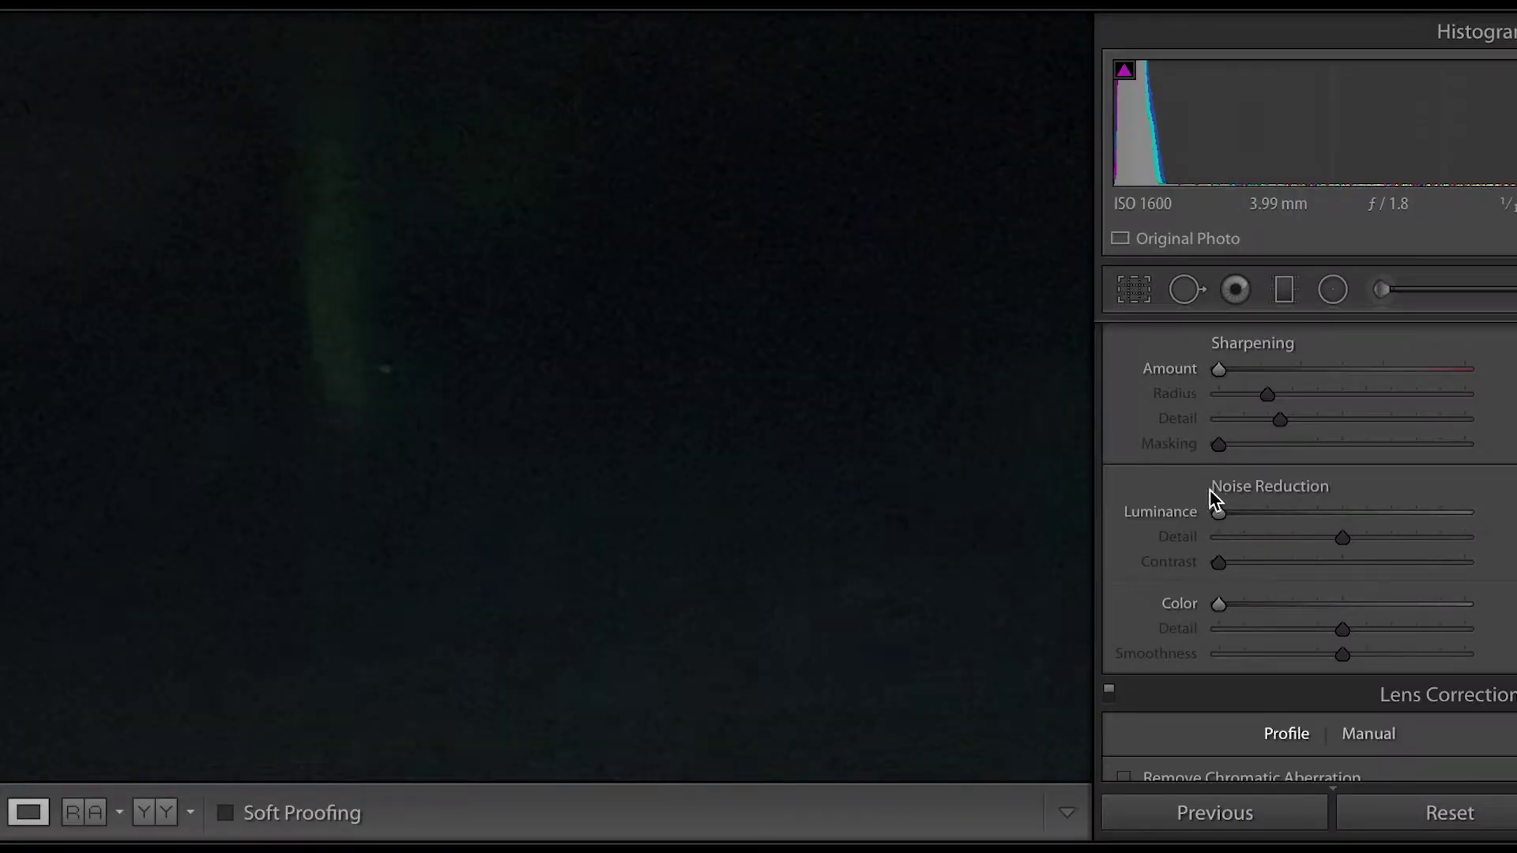
drag(1219, 512, 1465, 513)
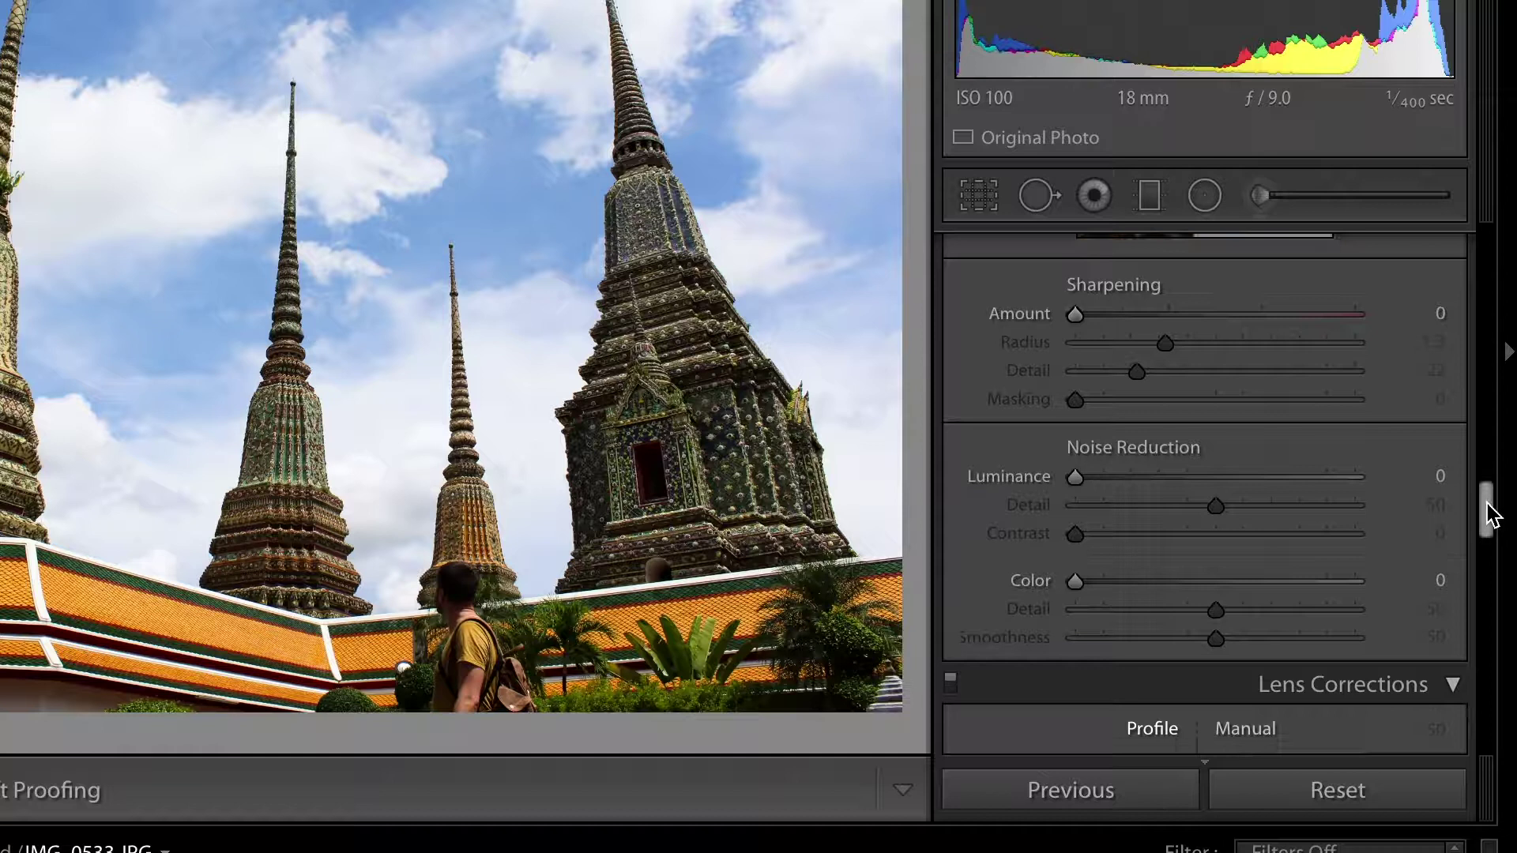
Step: Enable lens profile corrections for the temple photo and choose Canon as the lens make
drag(1489, 514, 1496, 557)
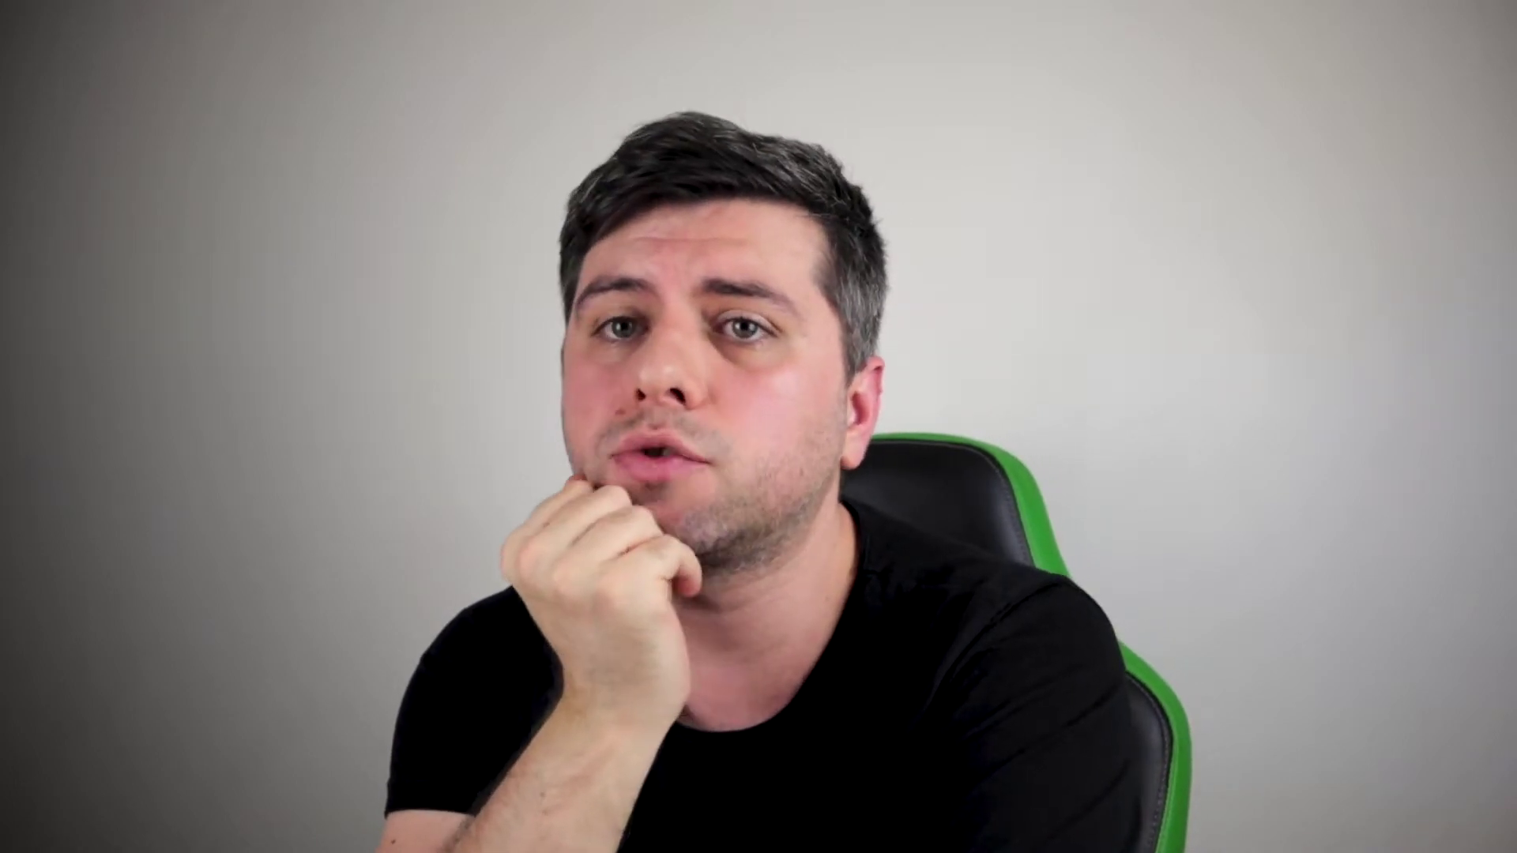
click(1104, 387)
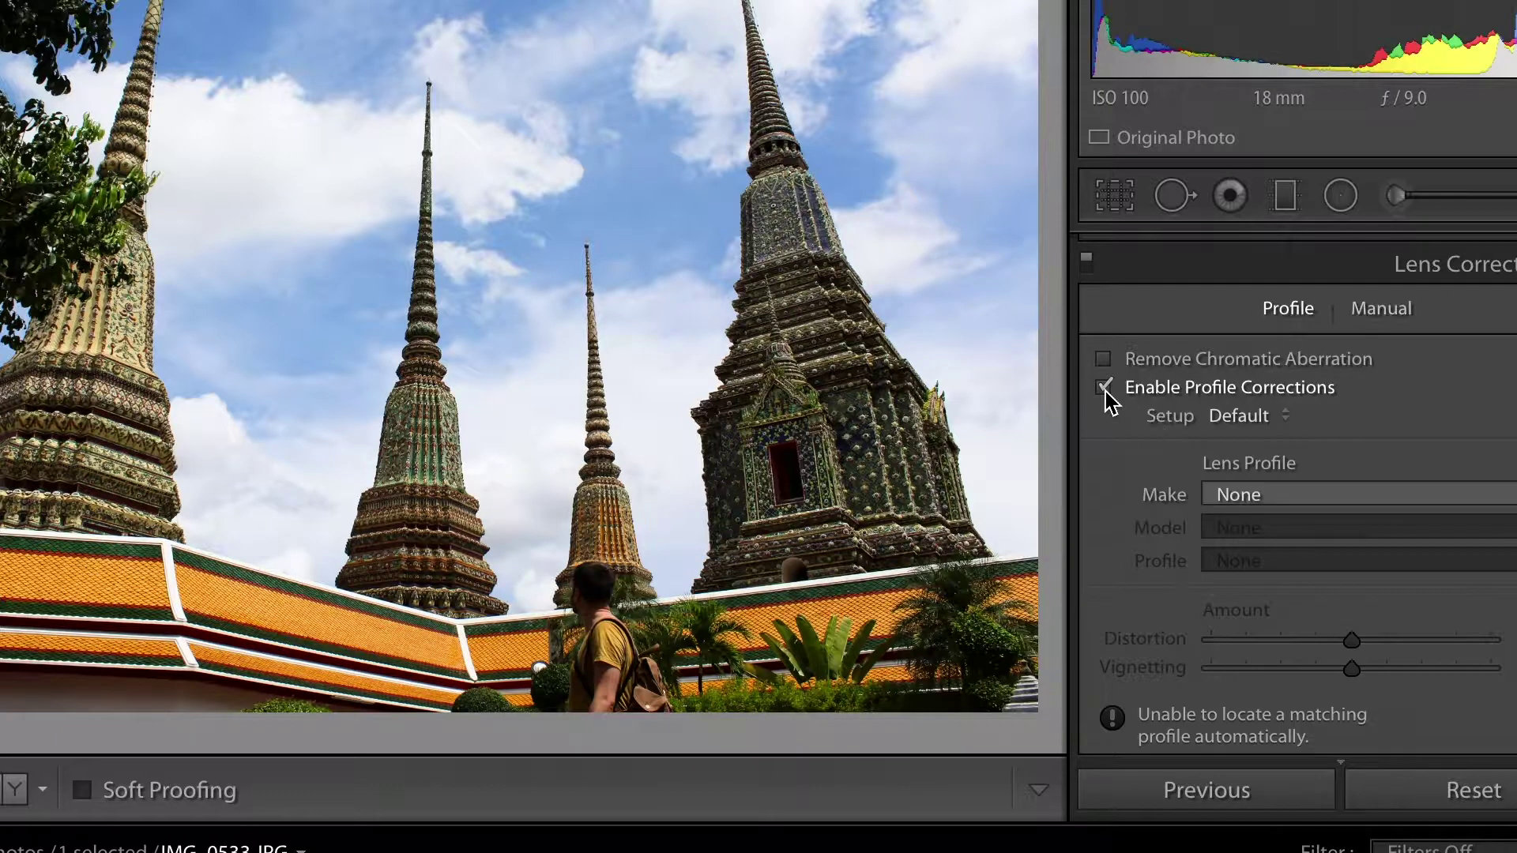
click(1273, 495)
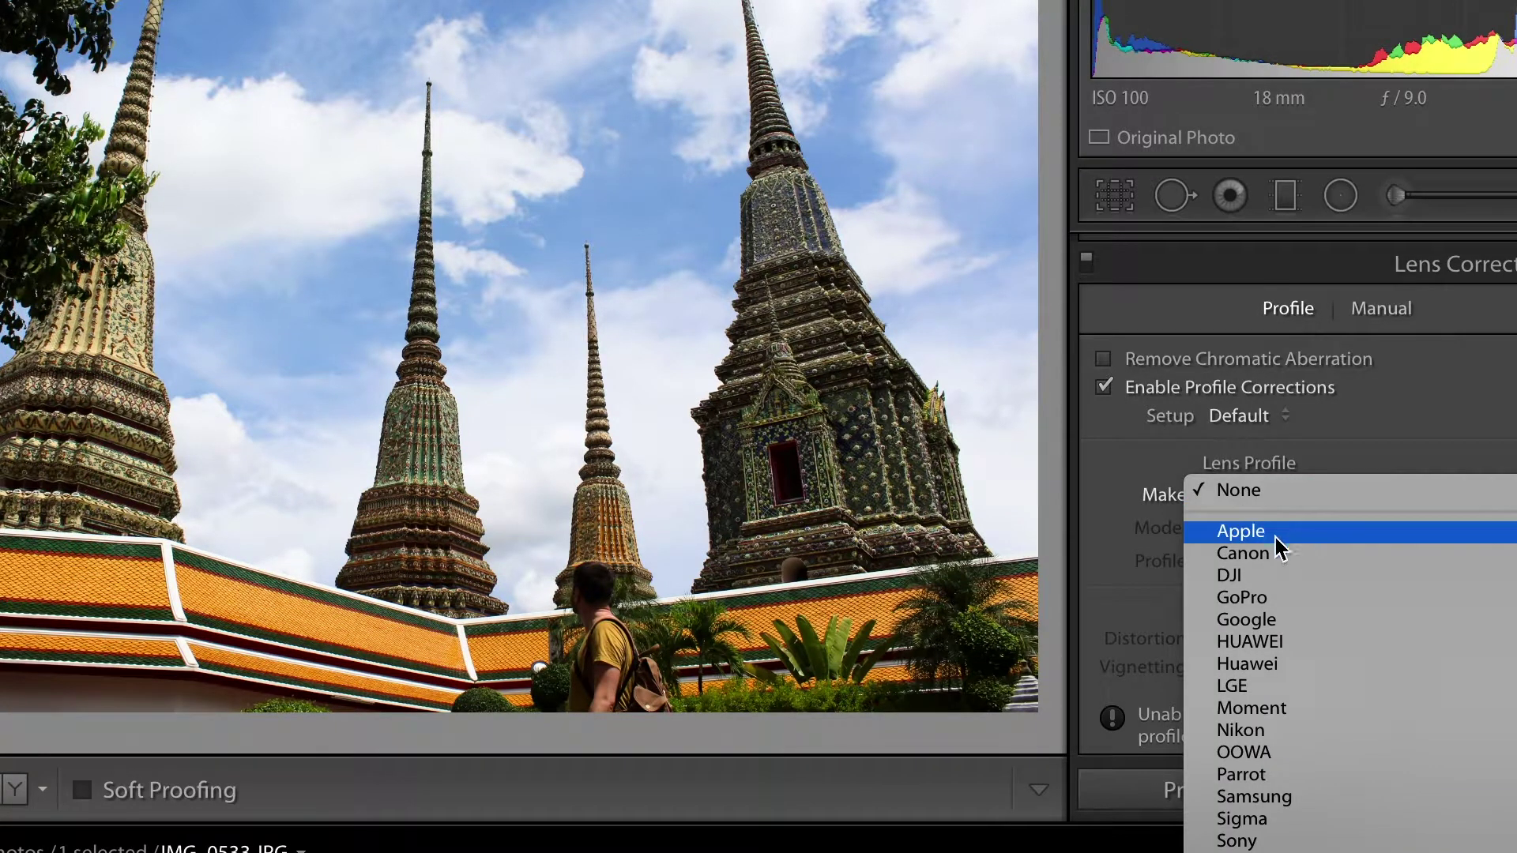
click(1268, 560)
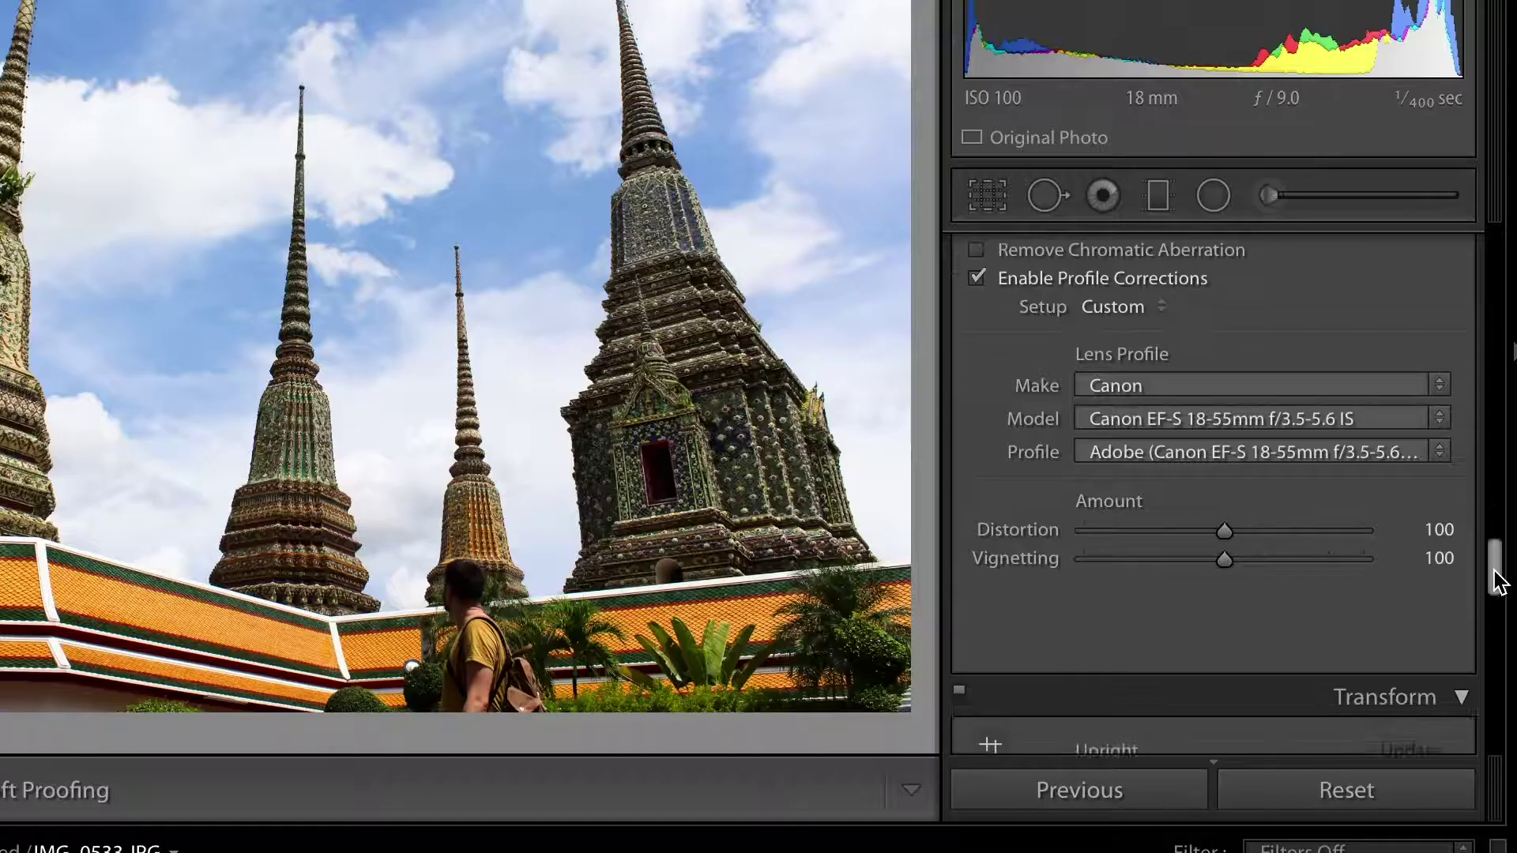
Step: Darken the temple photo's edges with post-crop vignetting at Amount −62 and Midpoint 49
drag(1497, 581, 1506, 691)
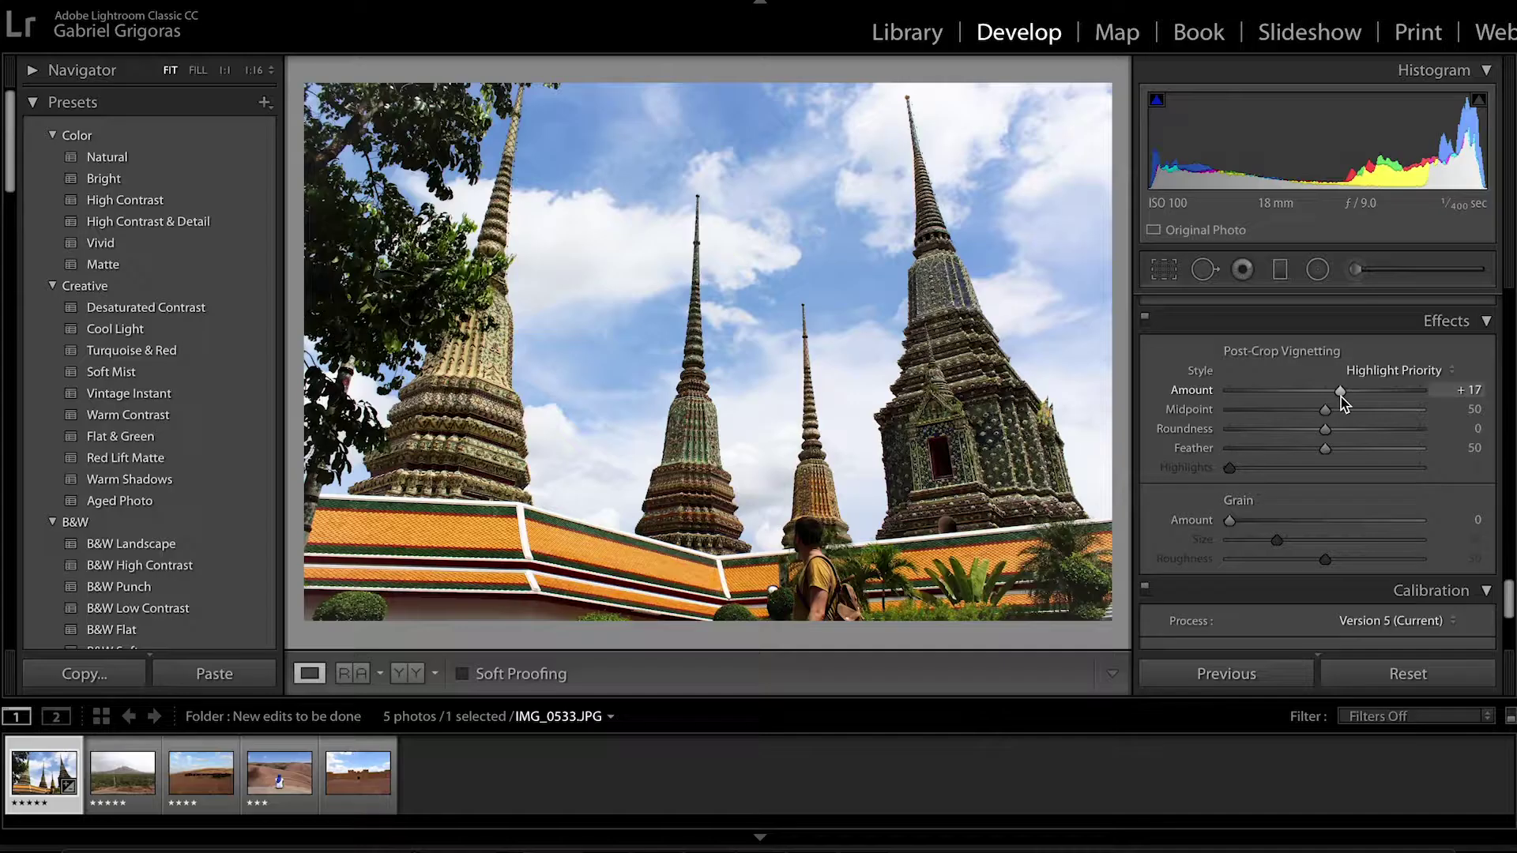
drag(1334, 398, 1277, 398)
drag(1271, 405, 1328, 428)
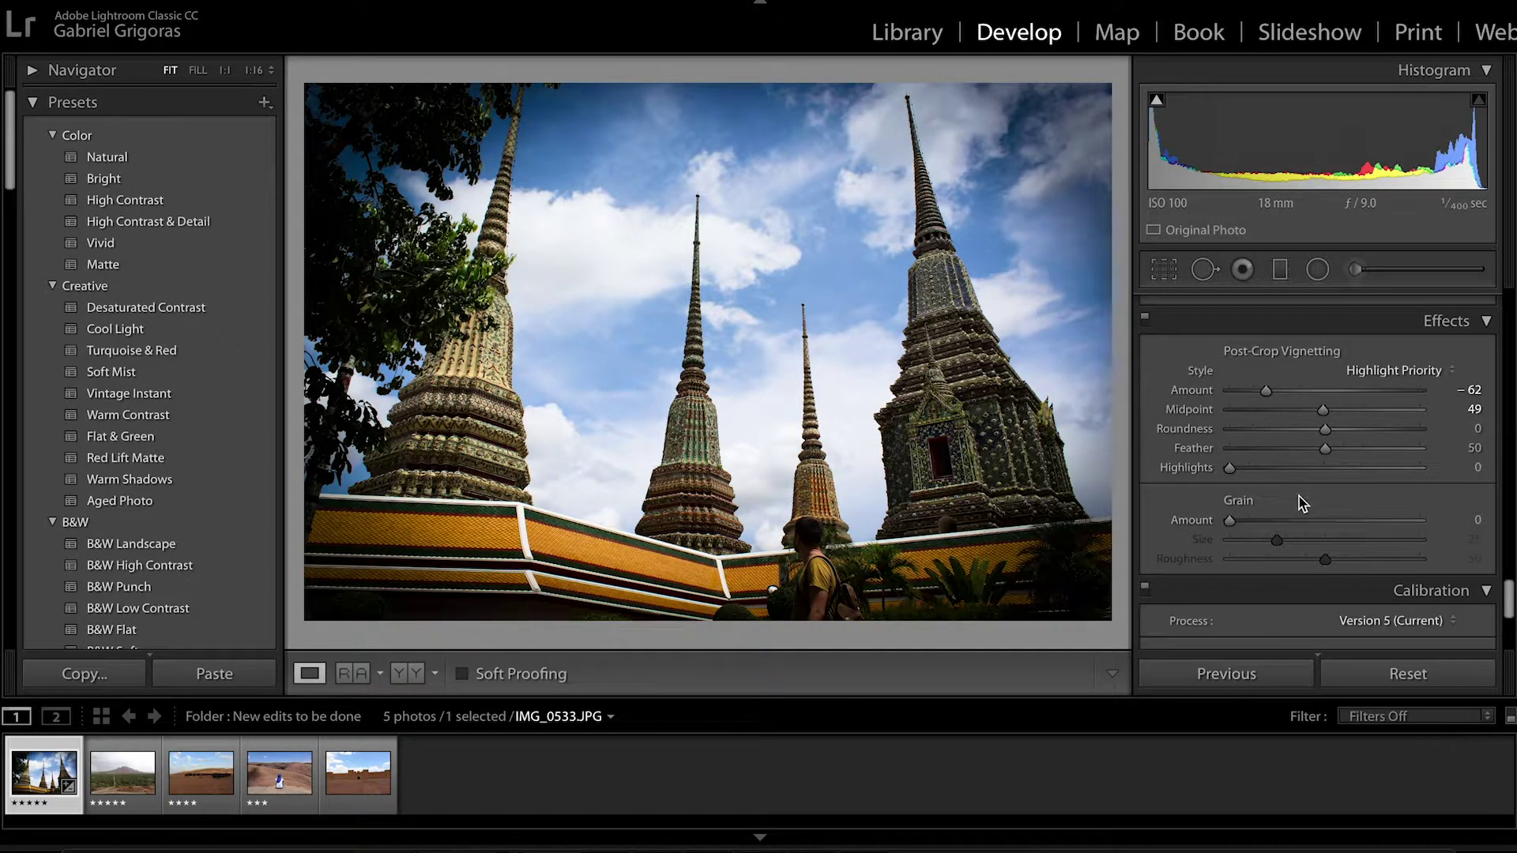
Step: Try film grain with Amount 70, Size 51 and Roughness 45, and reset the grain Amount to 0
drag(1240, 523, 1381, 537)
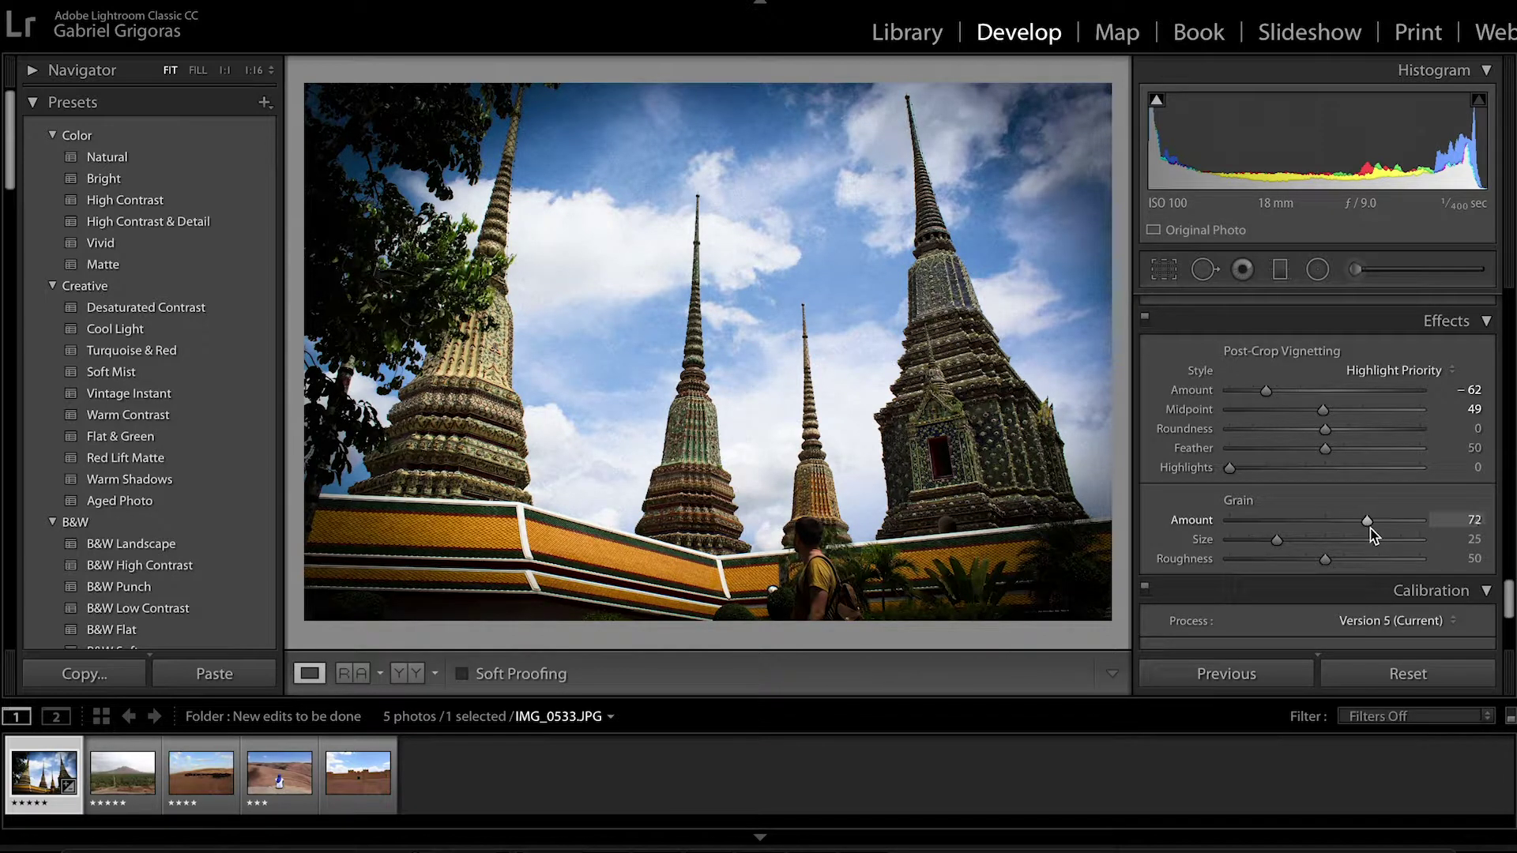
drag(1277, 540, 1327, 540)
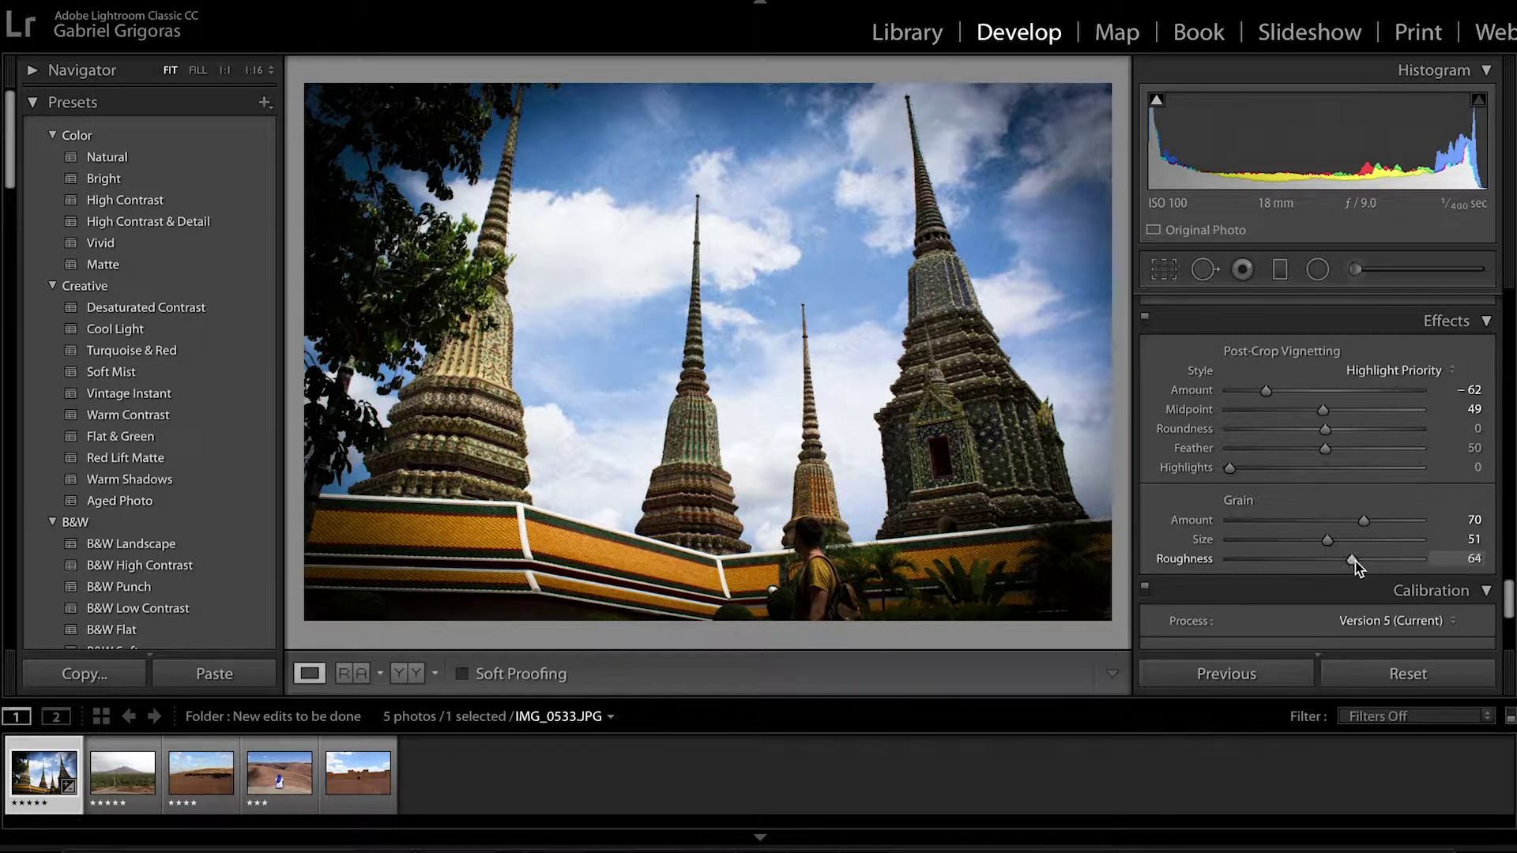
drag(1332, 560, 1314, 560)
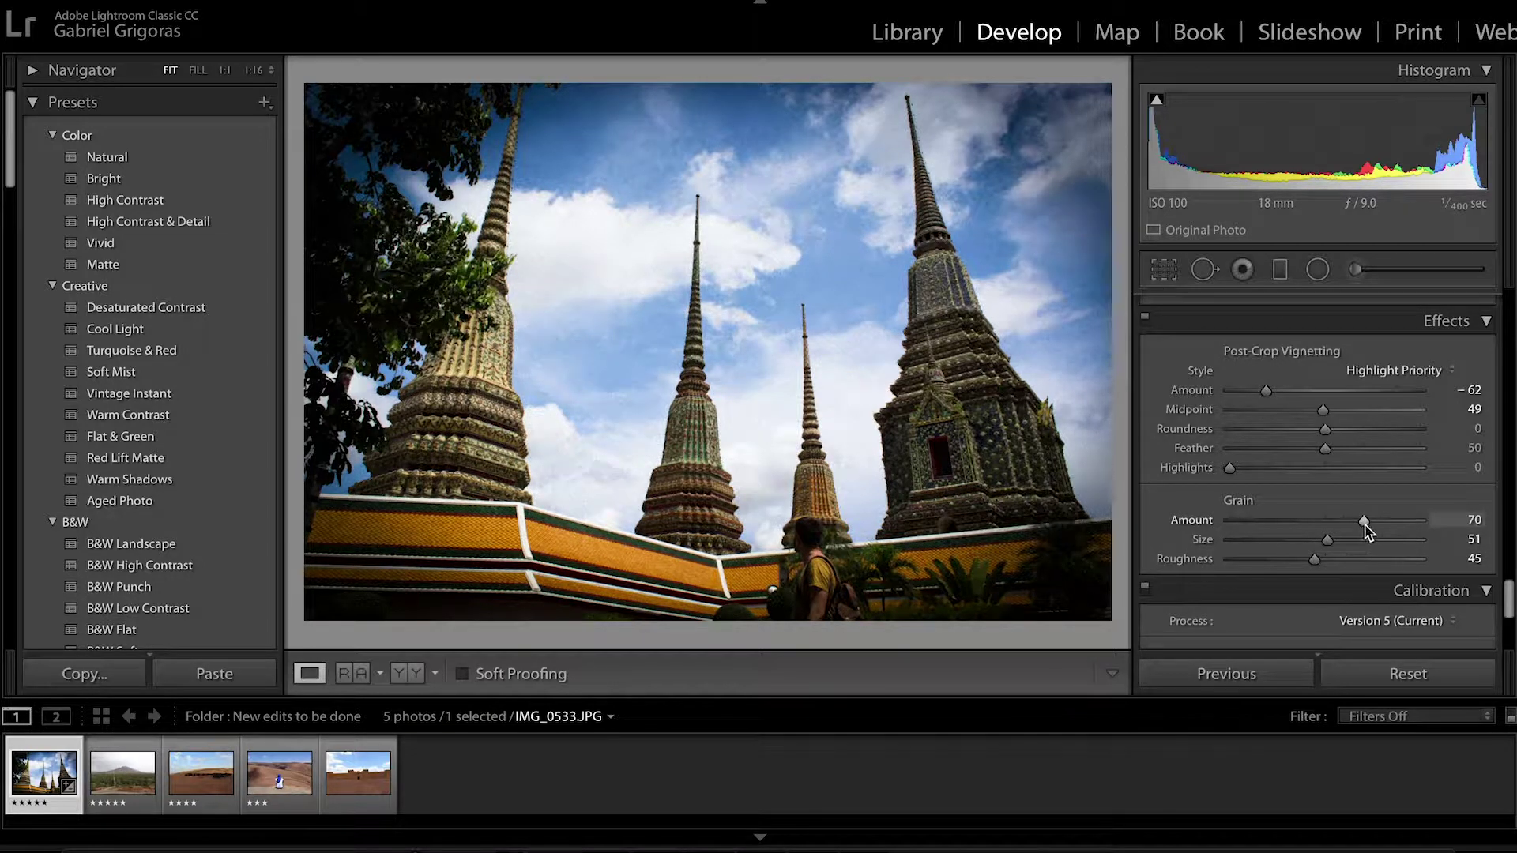
double_click(1364, 521)
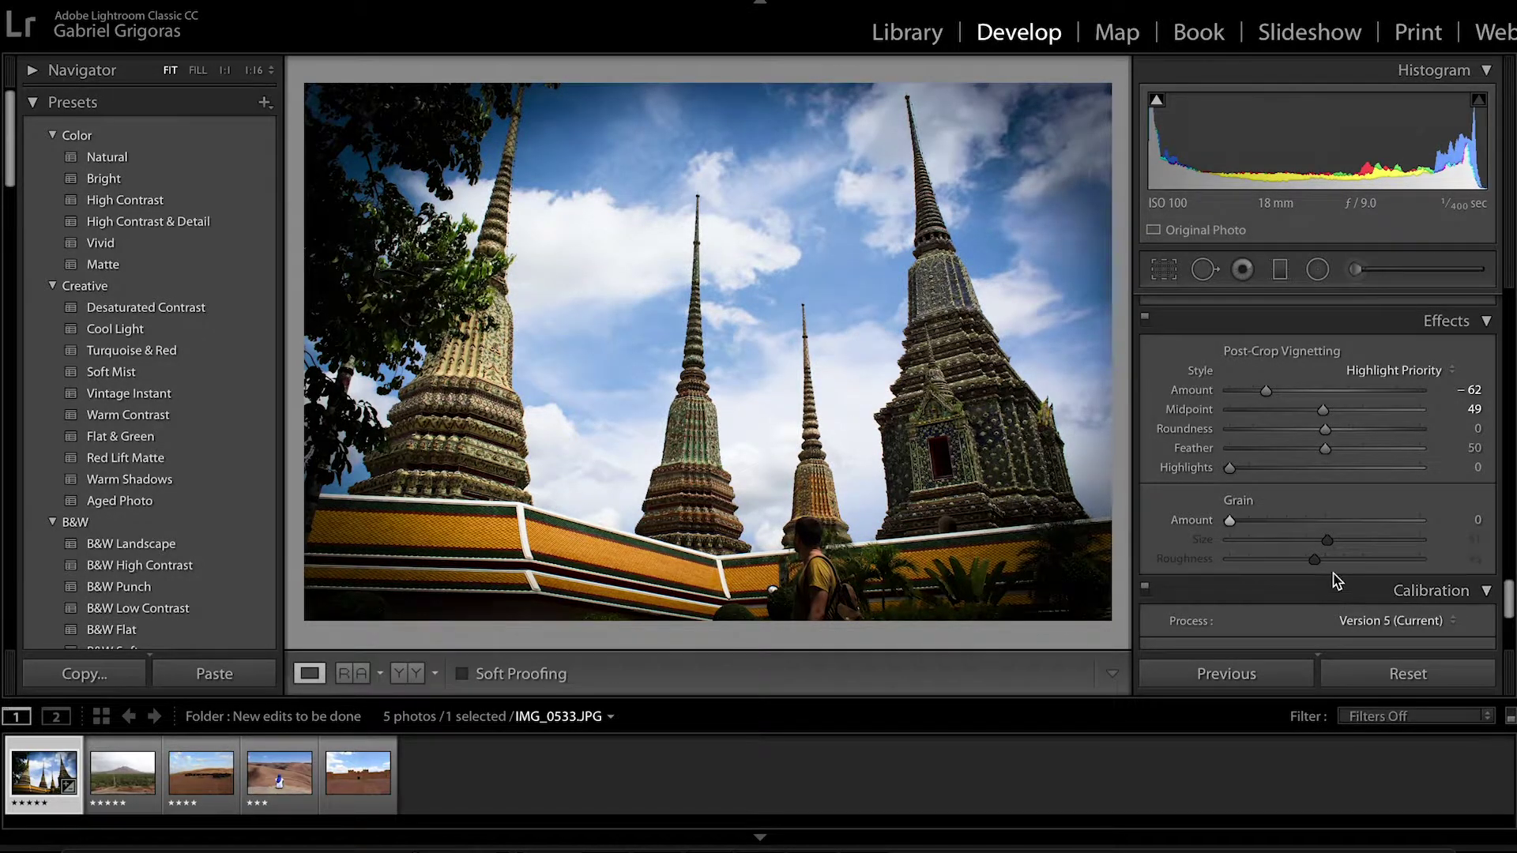